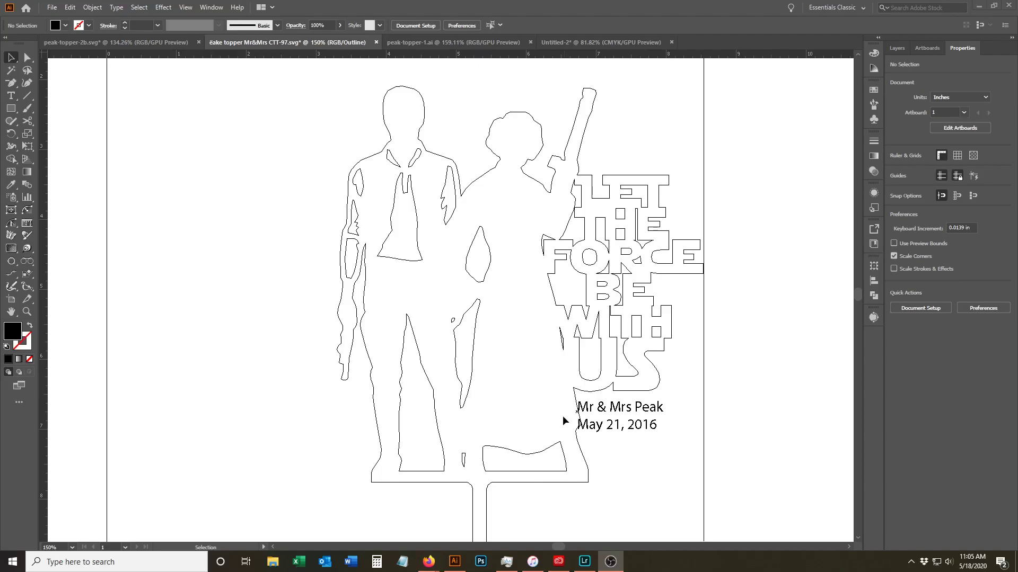
- Bring Illustrator forward, pan to the figures, and marquee-select the names-and-date text block
{"action": "left_click", "coordinate": [542, 418]}
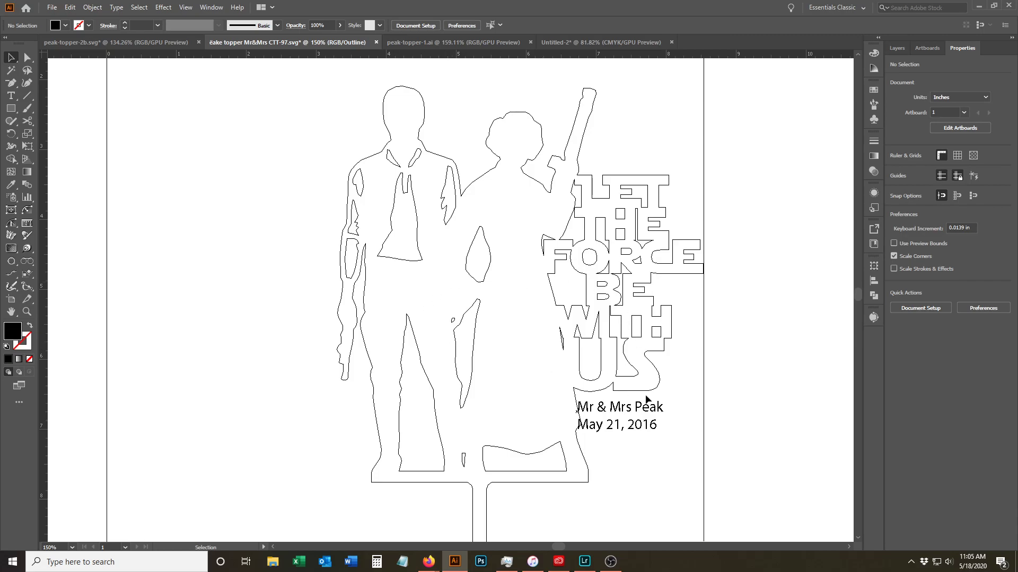
{"action": "scroll", "coordinate": [646, 430], "scroll_direction": "down", "scroll_amount": 5}
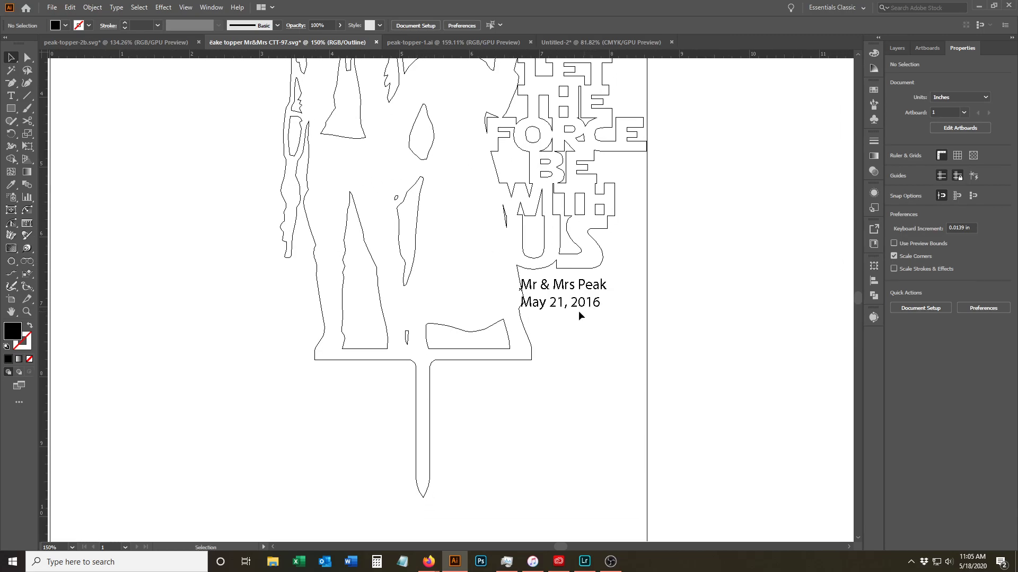
{"action": "key", "text": "space"}
{"action": "left_click_drag", "start_coordinate": [556, 233], "coordinate": [559, 326]}
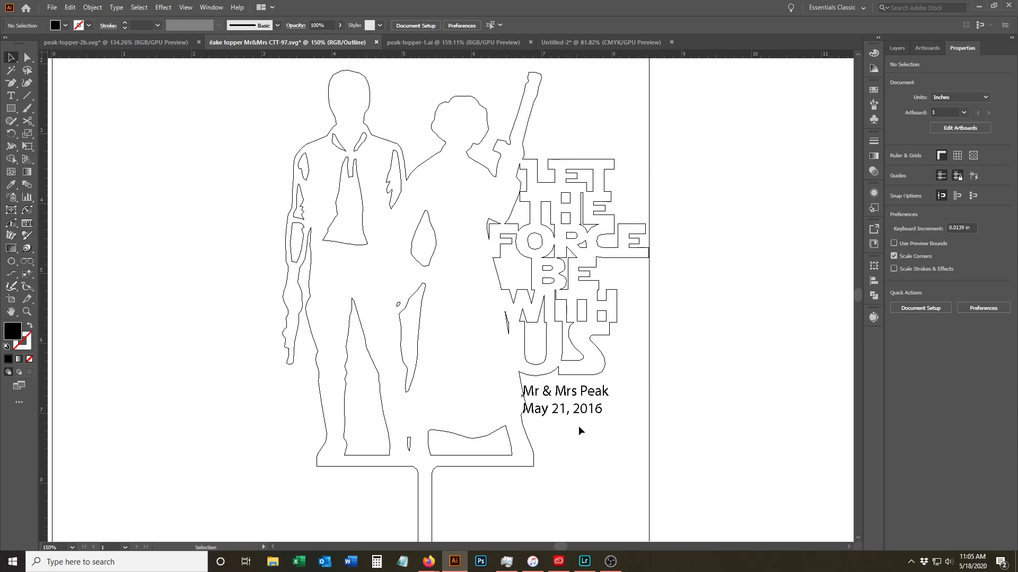
{"action": "left_click_drag", "start_coordinate": [576, 415], "coordinate": [549, 417]}
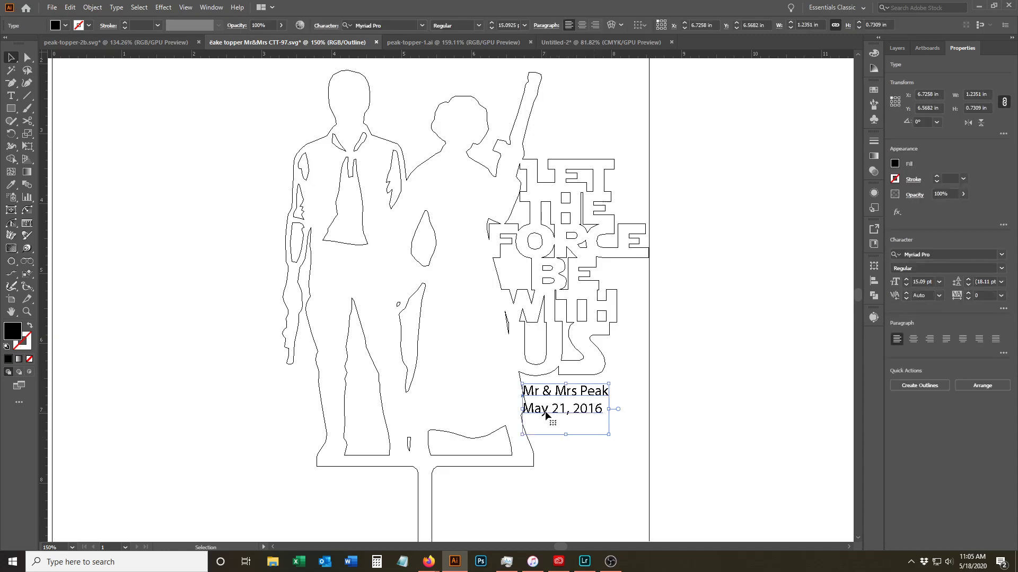
- Set the caption in Star Jedi and switch its ampersand glyph to Berlin Sans FB Demi Bold
{"action": "left_click", "coordinate": [1001, 255]}
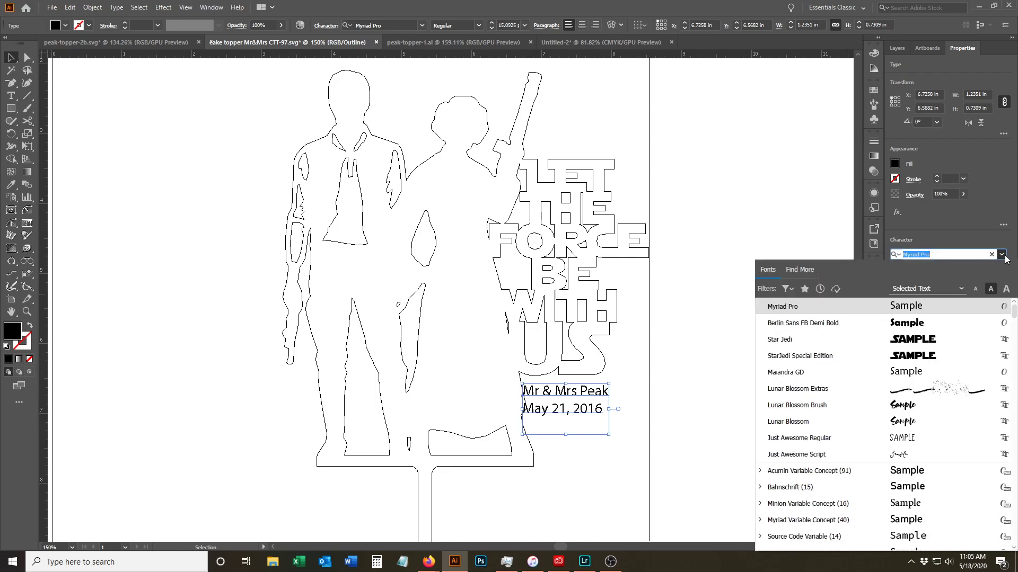
{"action": "left_click", "coordinate": [798, 336]}
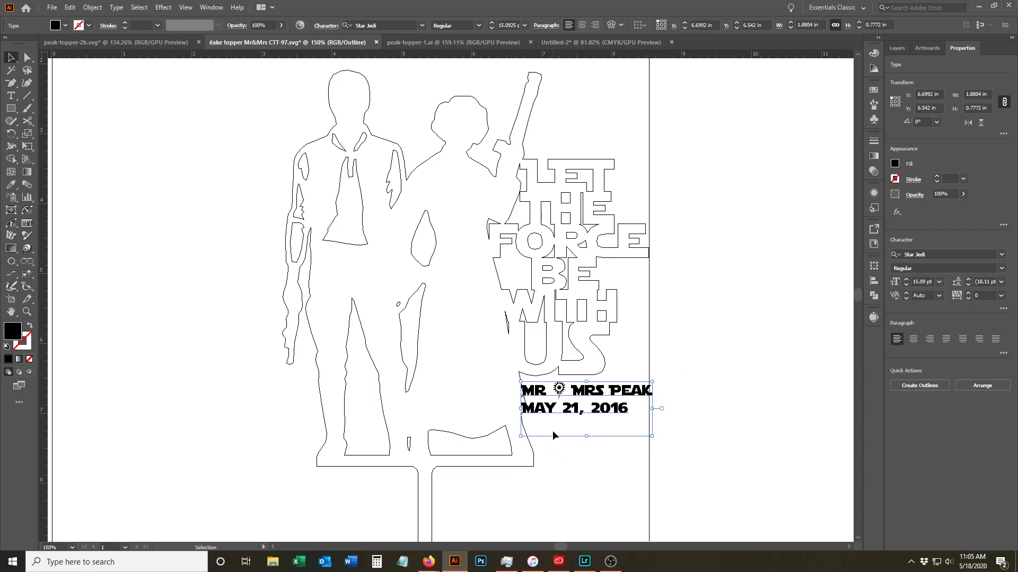
{"action": "key", "text": "t"}
{"action": "left_click", "coordinate": [562, 391]}
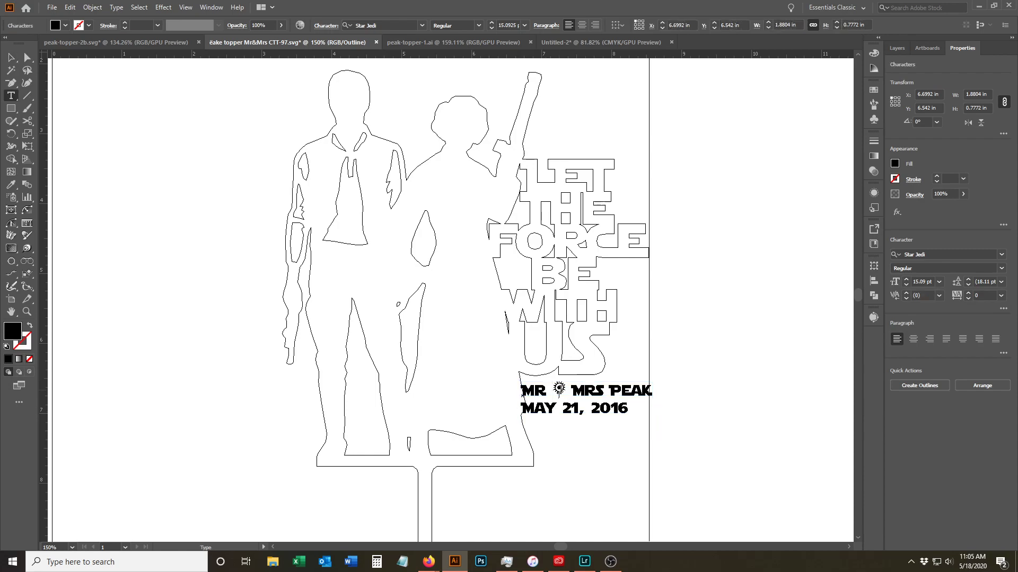
{"action": "double_click", "coordinate": [563, 391]}
{"action": "left_click", "coordinate": [1002, 255]}
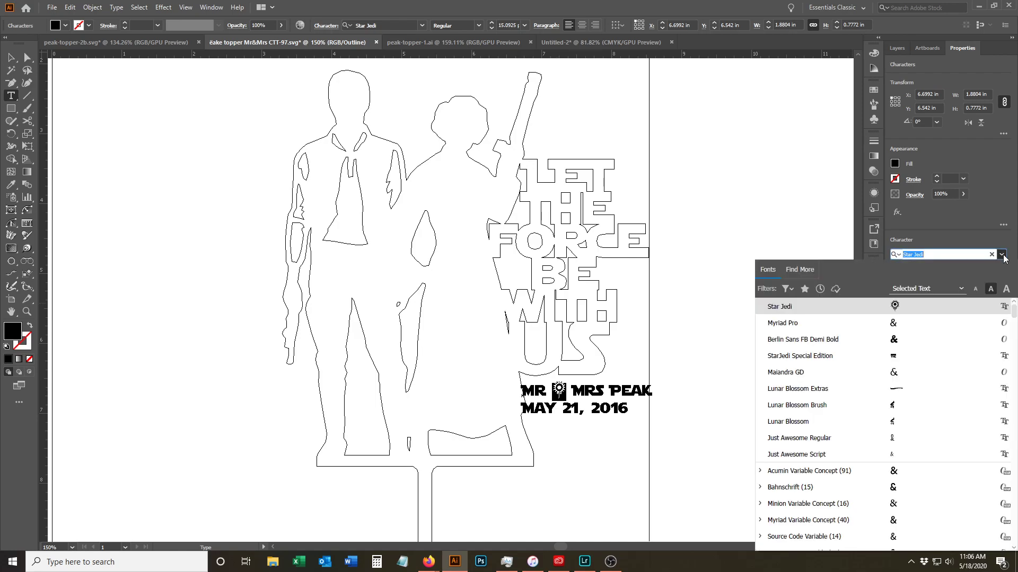
{"action": "left_click", "coordinate": [805, 340]}
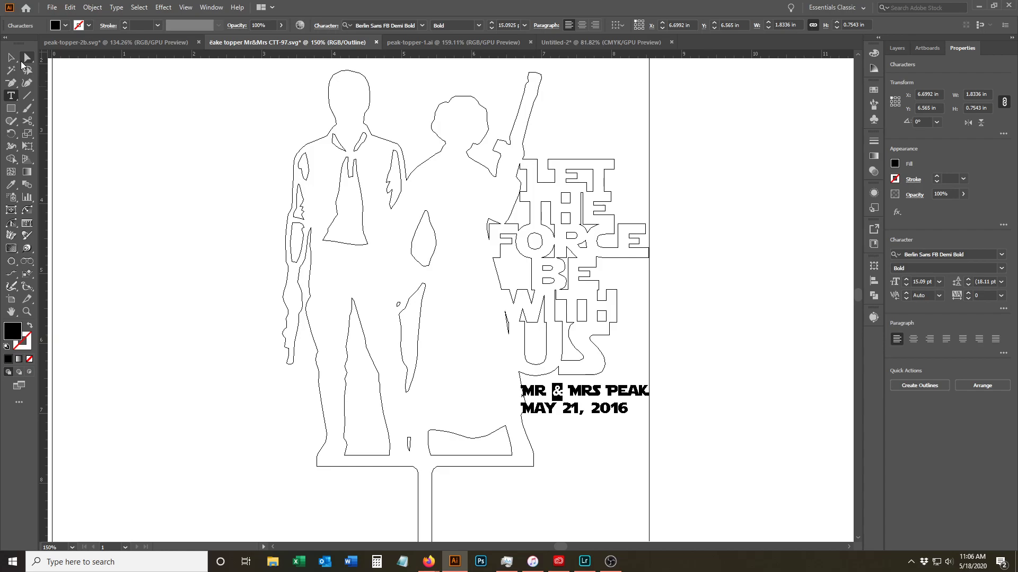
{"action": "left_click", "coordinate": [11, 57]}
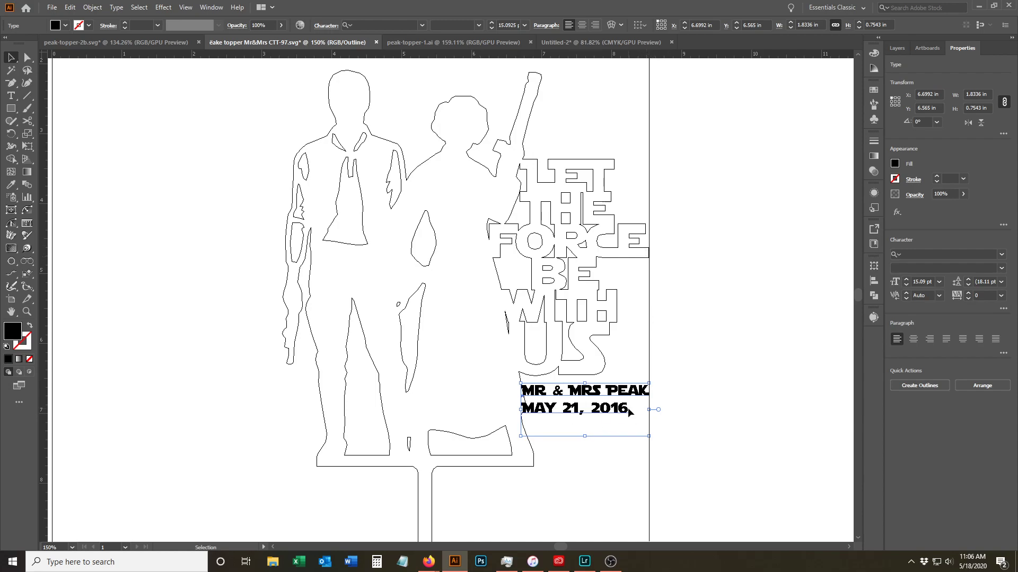
- Remove the stray comma after 2016, move the text toward the stake, and centre both lines
{"action": "key", "text": "ctrl+z"}
{"action": "left_click_drag", "start_coordinate": [594, 408], "coordinate": [440, 494]}
{"action": "left_click_drag", "start_coordinate": [581, 487], "coordinate": [723, 286]}
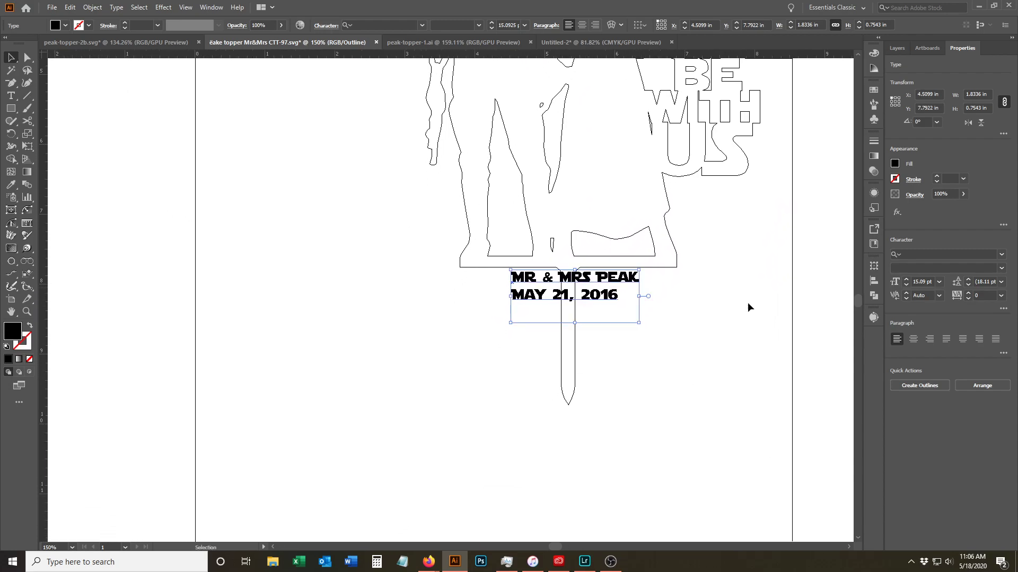
{"action": "left_click", "coordinate": [914, 338]}
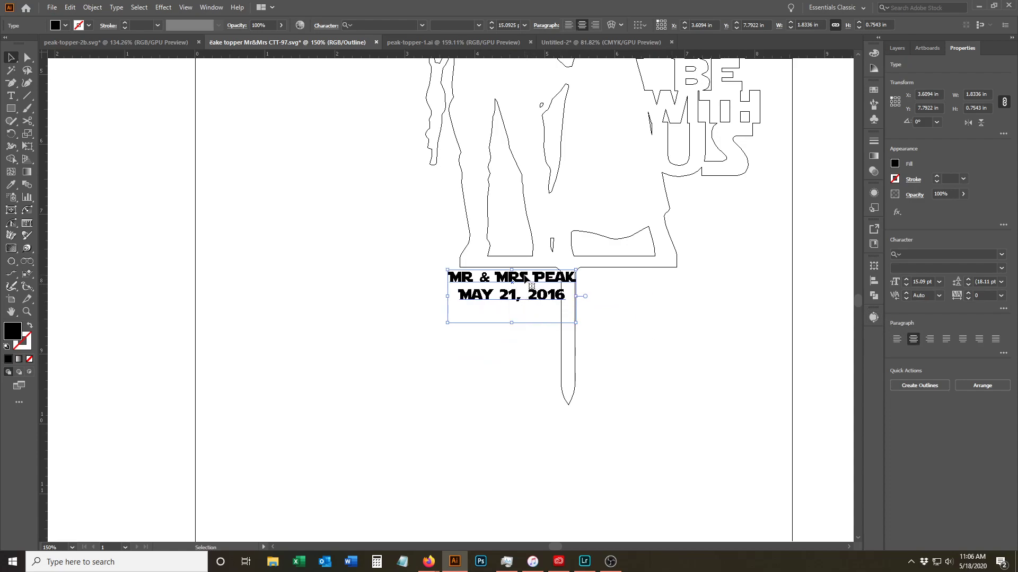
- Enlarge the caption to about 25.5 pt and place it just below the figures' base
{"action": "left_click_drag", "start_coordinate": [525, 277], "coordinate": [580, 279]}
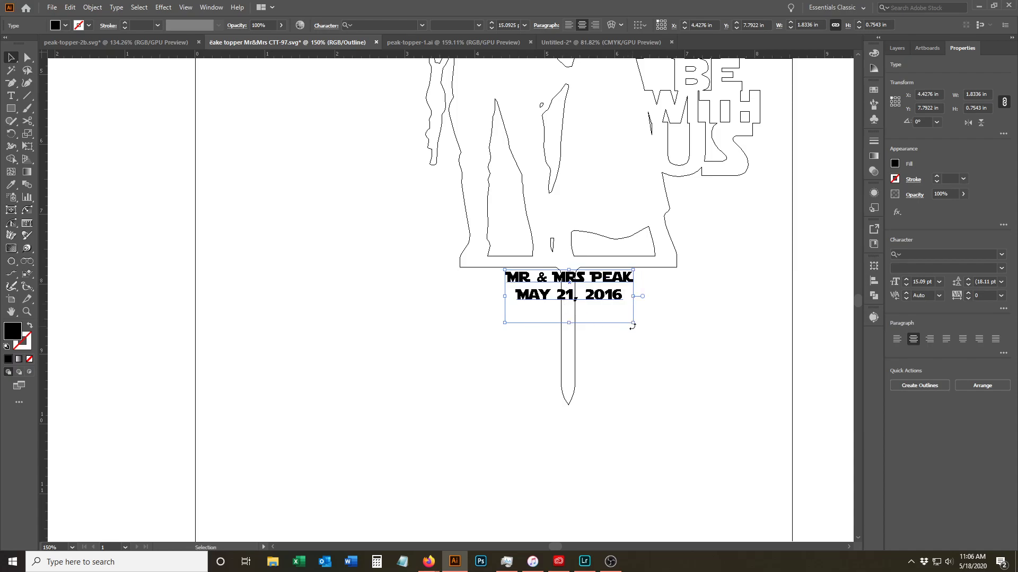
{"action": "left_click_drag", "start_coordinate": [634, 322], "coordinate": [676, 355]}
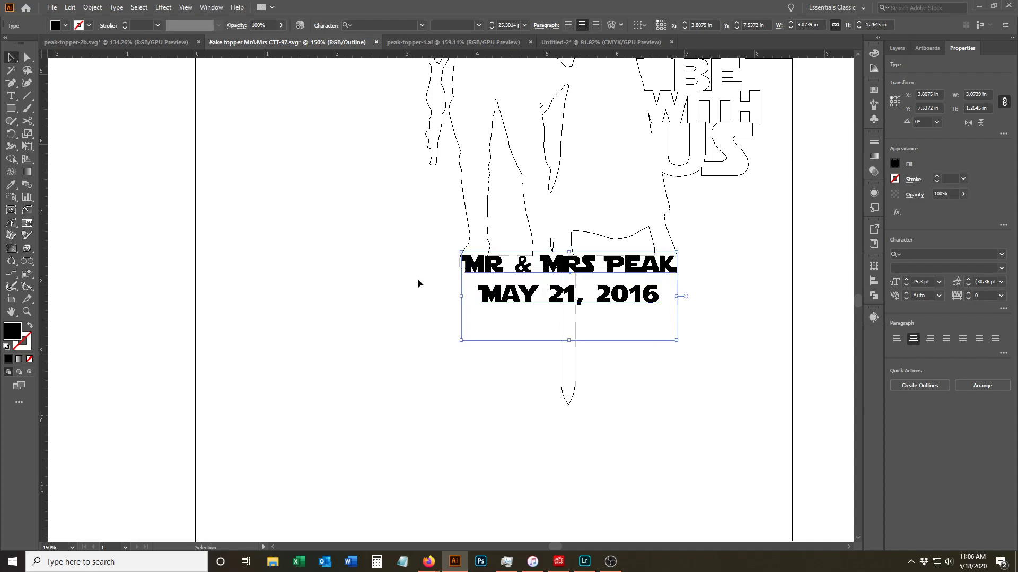
{"action": "left_click_drag", "start_coordinate": [460, 250], "coordinate": [459, 250]}
{"action": "left_click_drag", "start_coordinate": [551, 267], "coordinate": [549, 285]}
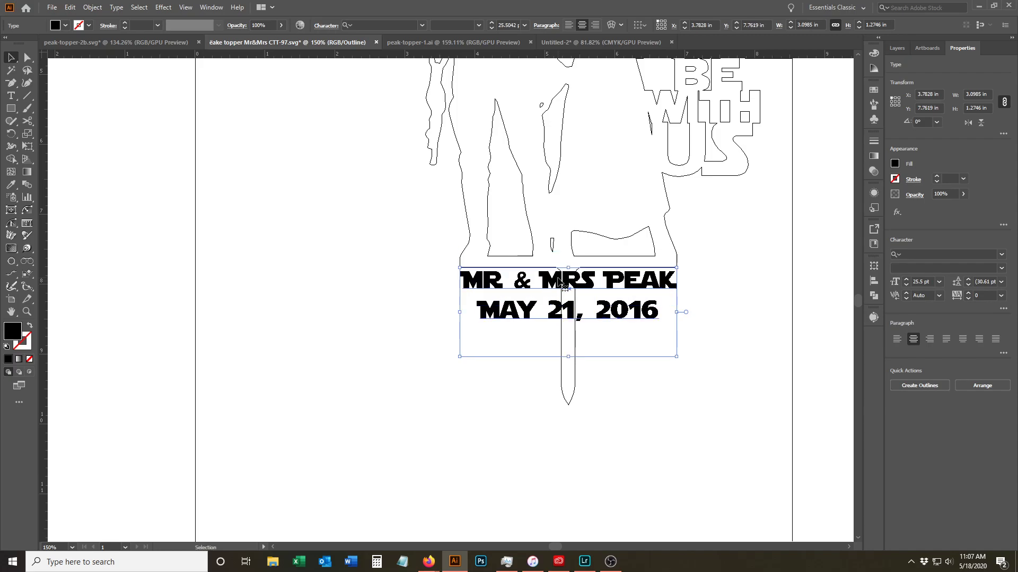
{"action": "left_click_drag", "start_coordinate": [560, 282], "coordinate": [560, 280]}
{"action": "key", "text": "Up"}
{"action": "key", "text": "Up"}
{"action": "key", "text": "Up"}
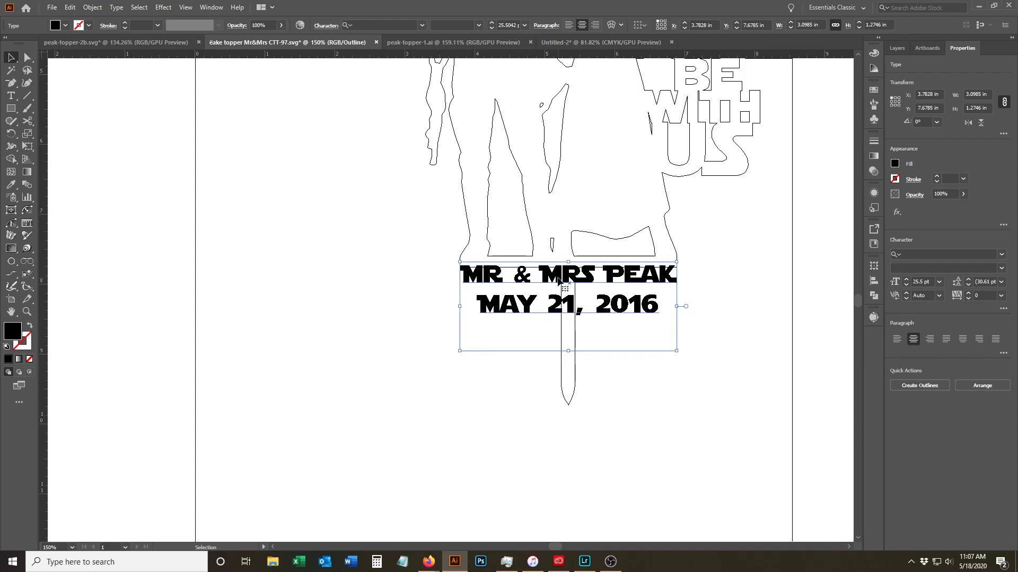
- Zoom in on the caption and nudge the text block slightly lower under the base
{"action": "key", "text": "ctrl+shift+a"}
{"action": "scroll", "coordinate": [718, 389], "scroll_direction": "up", "scroll_amount": 5}
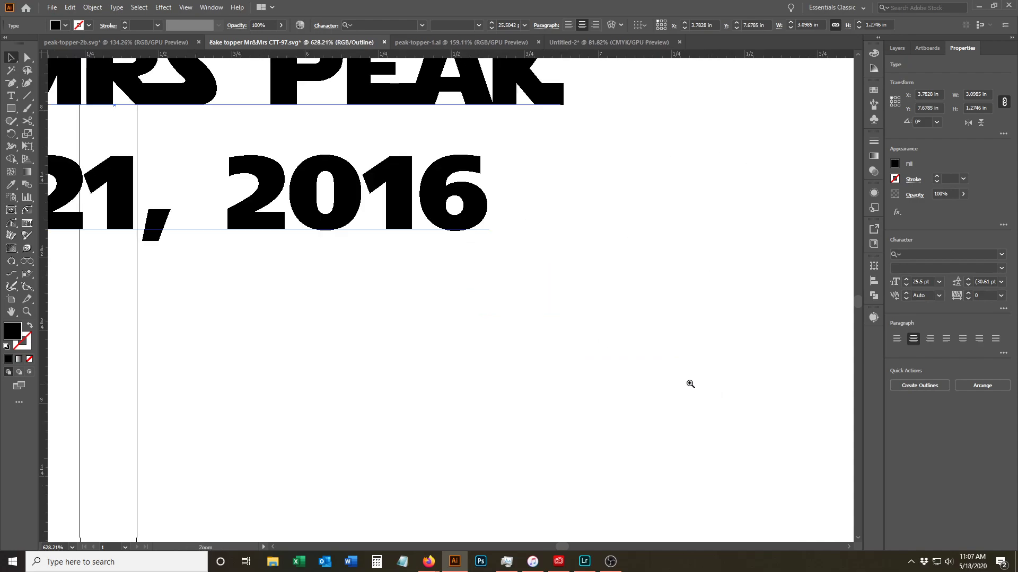
{"action": "left_click_drag", "start_coordinate": [421, 196], "coordinate": [484, 477]}
{"action": "left_click", "coordinate": [615, 324]}
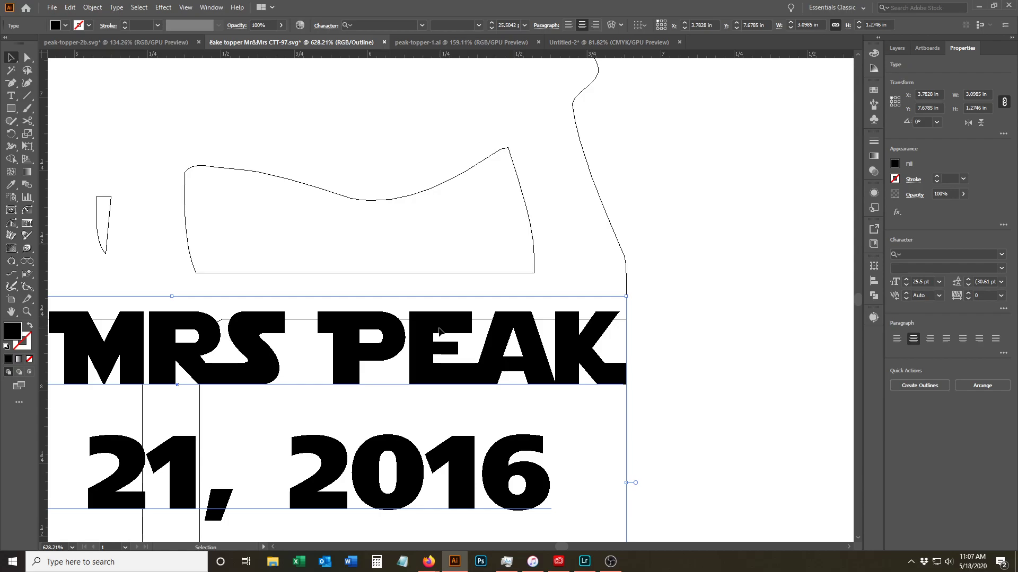
{"action": "left_click_drag", "start_coordinate": [441, 331], "coordinate": [439, 332]}
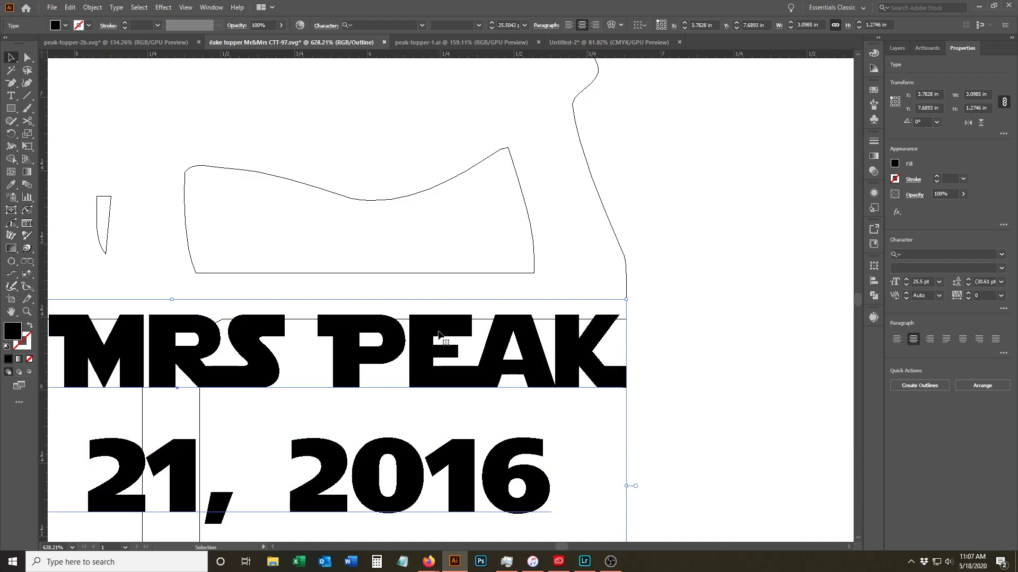
{"action": "left_click_drag", "start_coordinate": [429, 380], "coordinate": [672, 342]}
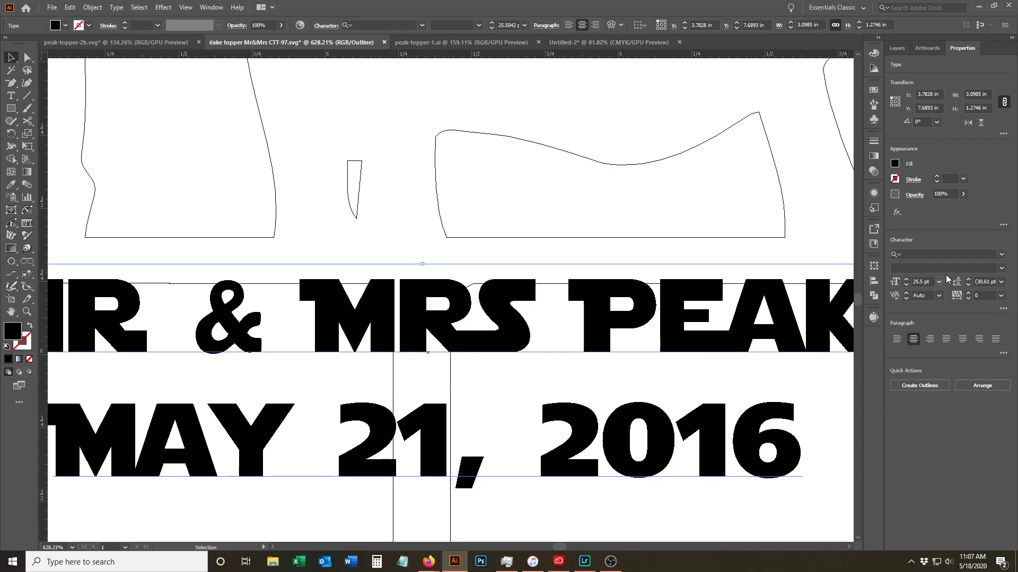
- Step the caption's leading down to 17 pt in the Character panel
{"action": "left_click", "coordinate": [968, 285]}
{"action": "left_click", "coordinate": [969, 285]}
{"action": "left_click", "coordinate": [969, 285]}
{"action": "left_click", "coordinate": [969, 286]}
{"action": "left_click", "coordinate": [969, 286]}
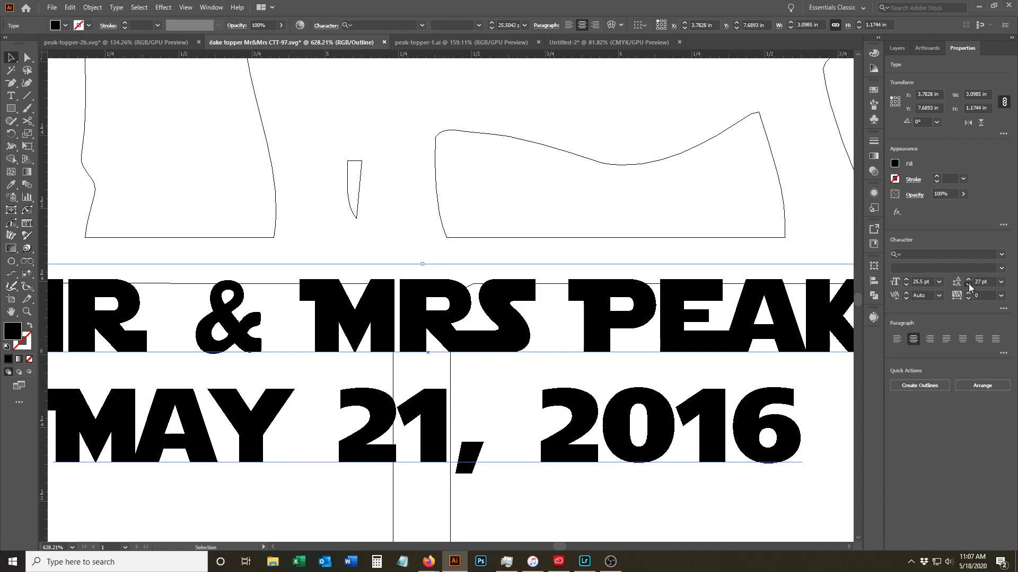
{"action": "left_click", "coordinate": [969, 285]}
{"action": "left_click", "coordinate": [969, 286]}
{"action": "left_click", "coordinate": [969, 286]}
{"action": "left_click", "coordinate": [968, 286]}
{"action": "left_click", "coordinate": [969, 286]}
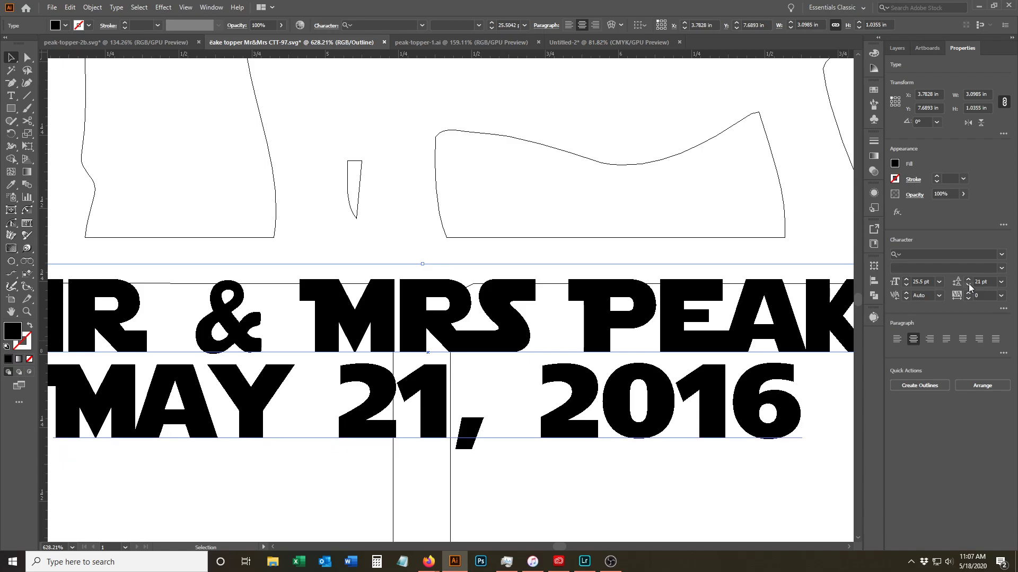
{"action": "left_click", "coordinate": [969, 286]}
{"action": "left_click", "coordinate": [969, 286]}
{"action": "left_click", "coordinate": [969, 286]}
{"action": "left_click", "coordinate": [969, 285]}
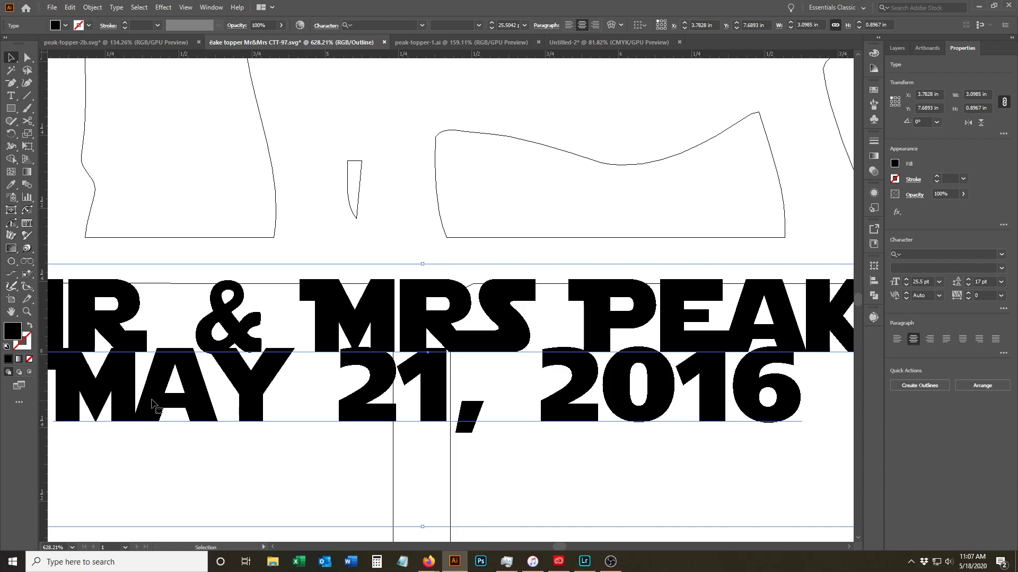
- Tighten the kerning between M and A, the surname's last two letters, and 21 and its comma
{"action": "key", "text": "t"}
{"action": "left_click", "coordinate": [153, 405]}
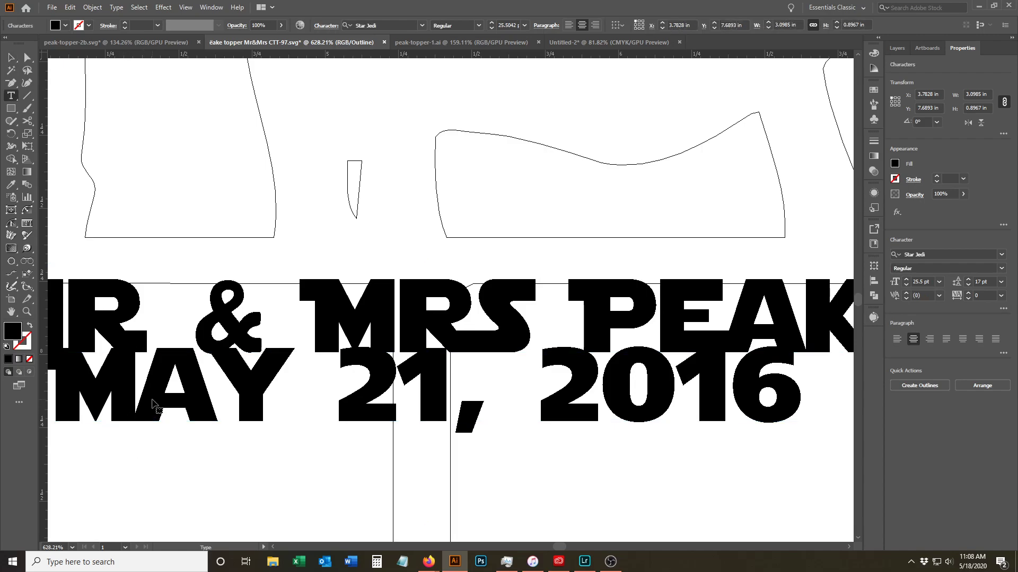
{"action": "key", "text": "alt+Left"}
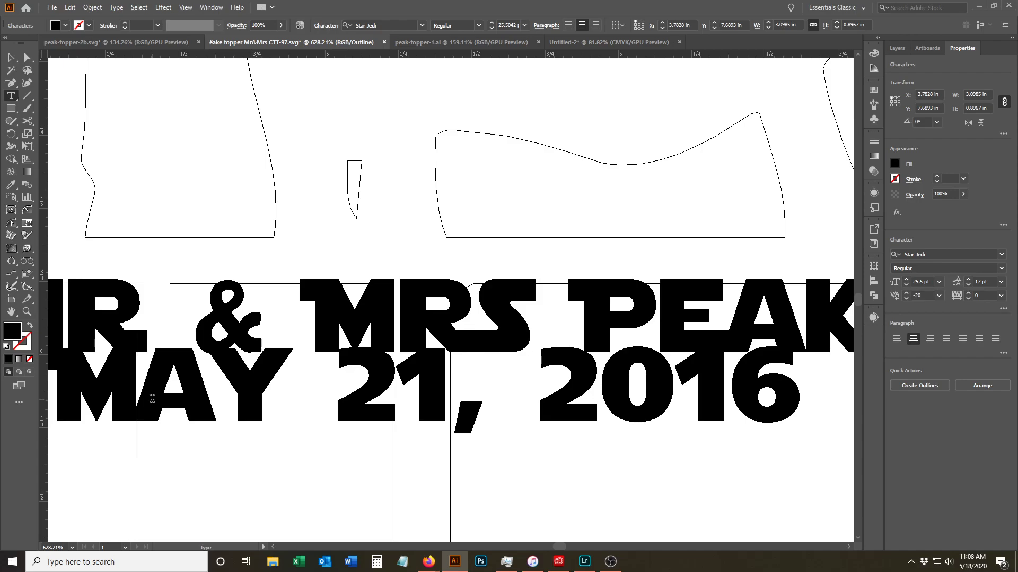
{"action": "key", "text": "alt"}
{"action": "key", "text": "alt+Left"}
{"action": "key", "text": "alt+Left"}
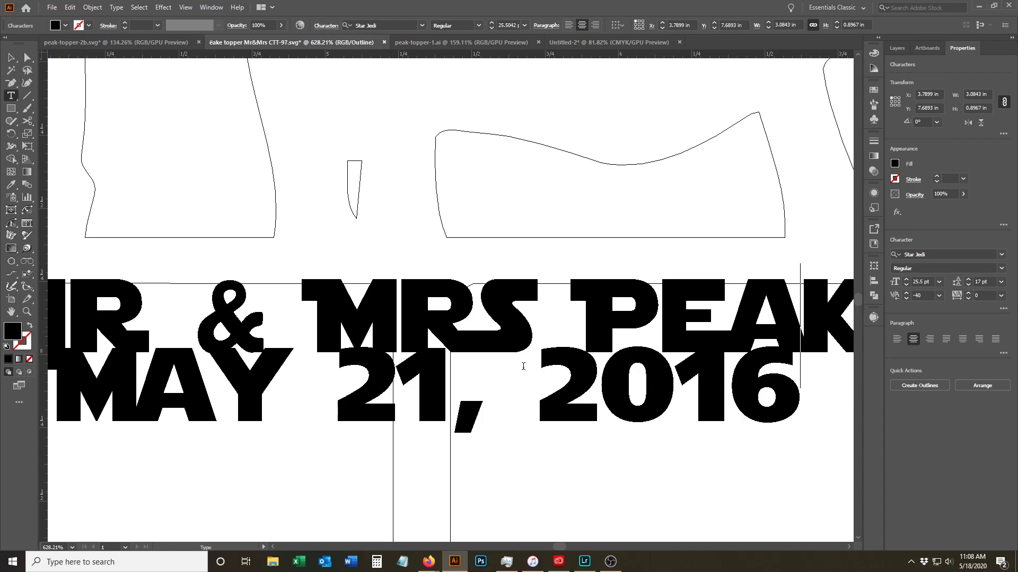
{"action": "left_click", "coordinate": [462, 397]}
{"action": "key", "text": "alt+Left"}
{"action": "key", "text": "alt+Left"}
{"action": "key", "text": "alt+Left"}
{"action": "key", "text": "alt+Left"}
{"action": "key", "text": "alt+Left"}
{"action": "key", "text": "alt+Left"}
{"action": "key", "text": "alt+Left"}
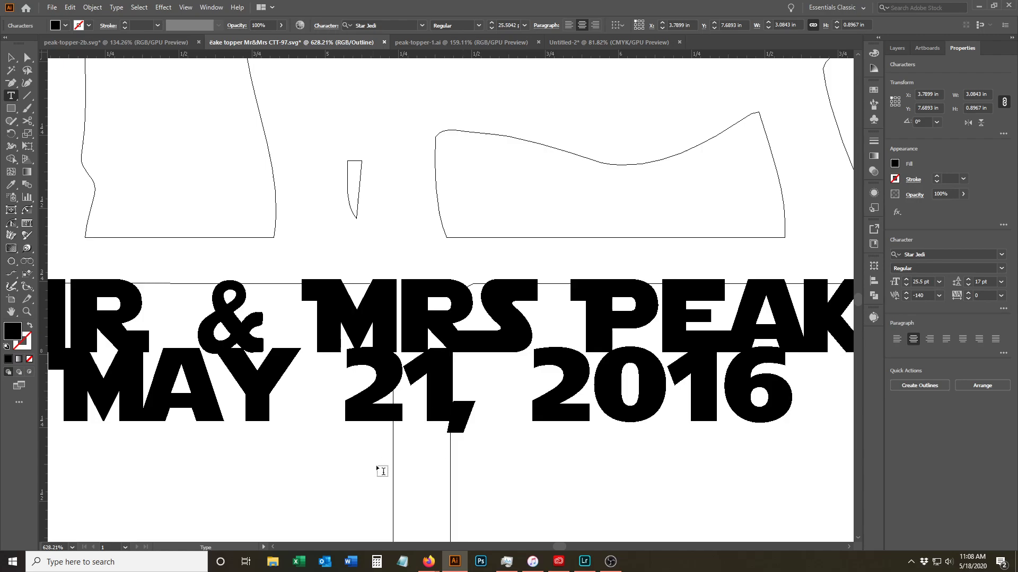
{"action": "left_click", "coordinate": [450, 440]}
{"action": "left_click", "coordinate": [11, 57]}
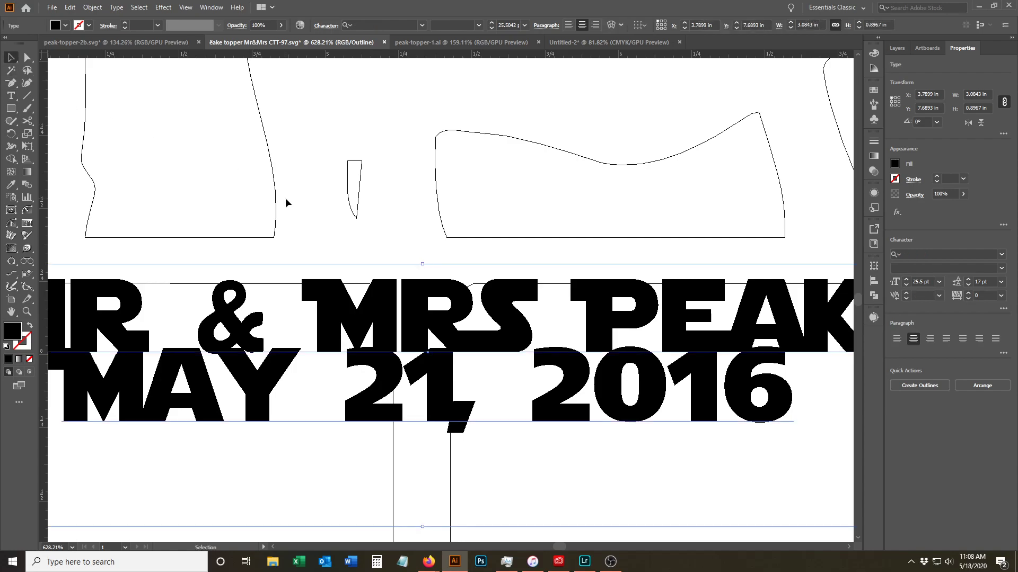
- Zoom out to the whole topper, lock the caption via Object > Lock > Selection, and zoom back in
{"action": "left_click", "coordinate": [420, 381], "text": "ctrl+alt"}
{"action": "left_click", "coordinate": [420, 381], "text": "ctrl+alt"}
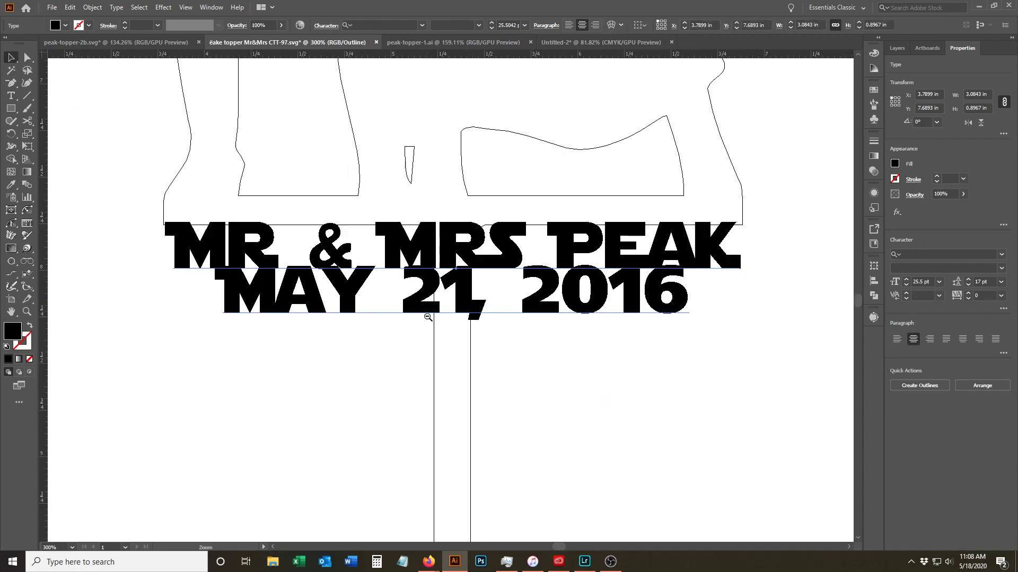
{"action": "left_click", "coordinate": [424, 306], "text": "ctrl+alt"}
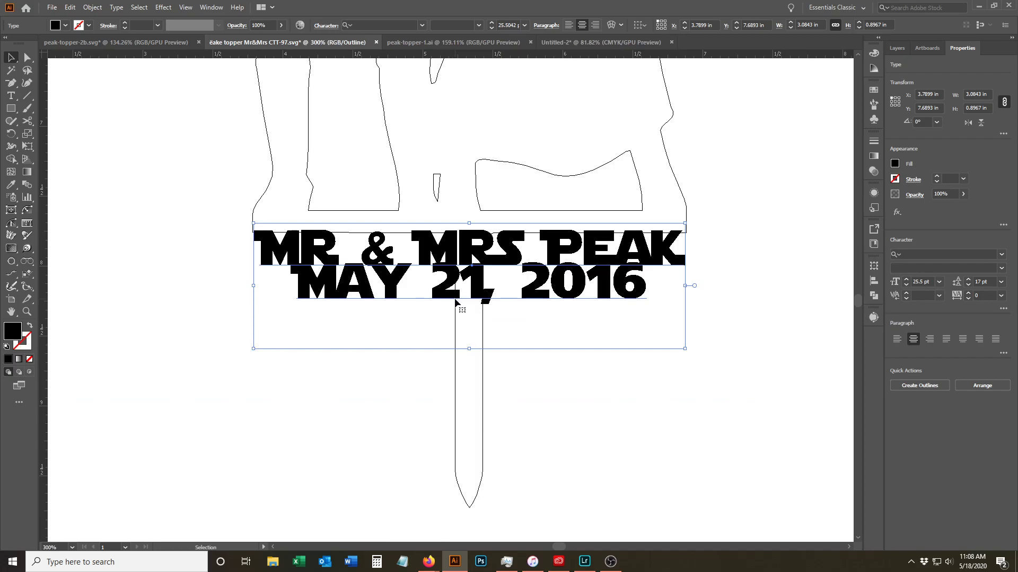
{"action": "left_click", "coordinate": [549, 348], "text": "ctrl+alt"}
{"action": "left_click", "coordinate": [497, 300], "text": "ctrl+alt"}
{"action": "left_click_drag", "start_coordinate": [404, 261], "coordinate": [418, 329]}
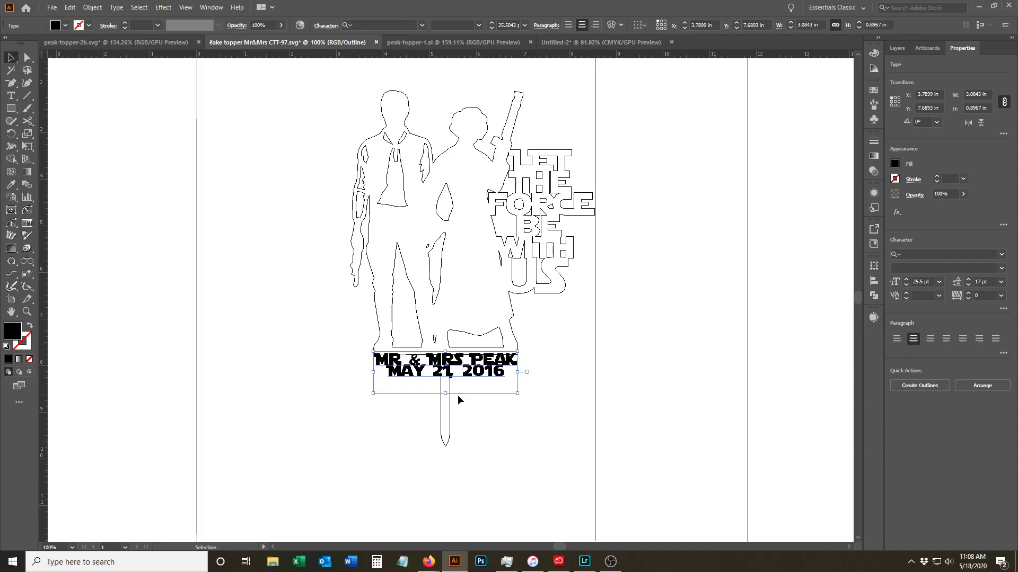
{"action": "left_click", "coordinate": [92, 6]}
{"action": "mouse_move", "coordinate": [108, 34]}
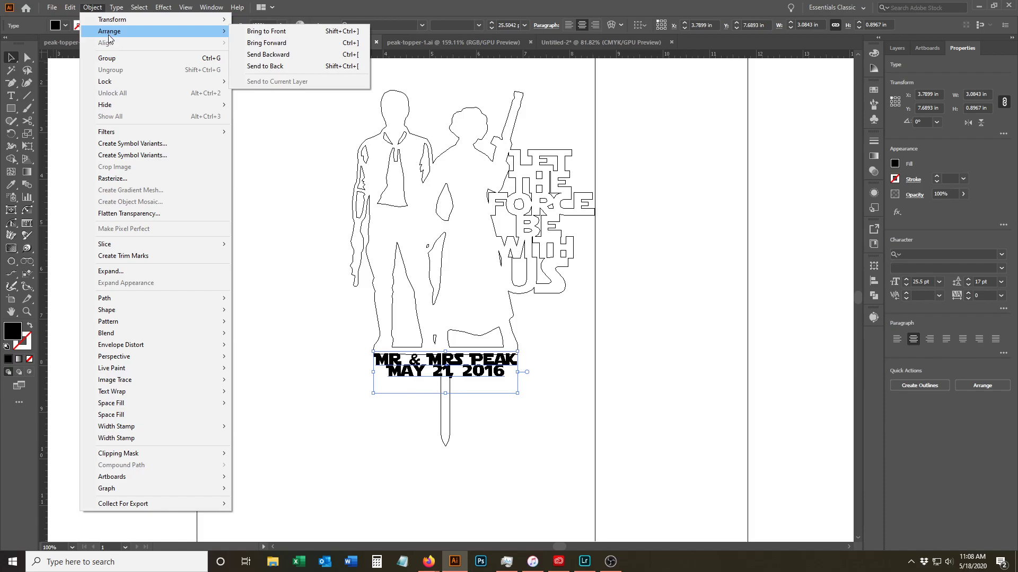
{"action": "mouse_move", "coordinate": [130, 81]}
{"action": "left_click", "coordinate": [271, 83]}
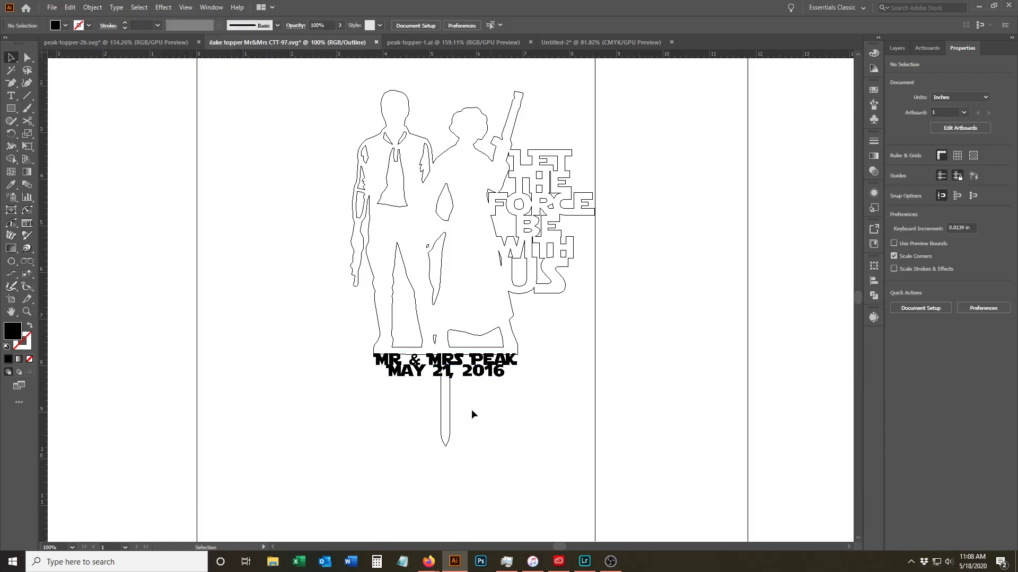
{"action": "left_click_drag", "start_coordinate": [419, 355], "coordinate": [525, 398]}
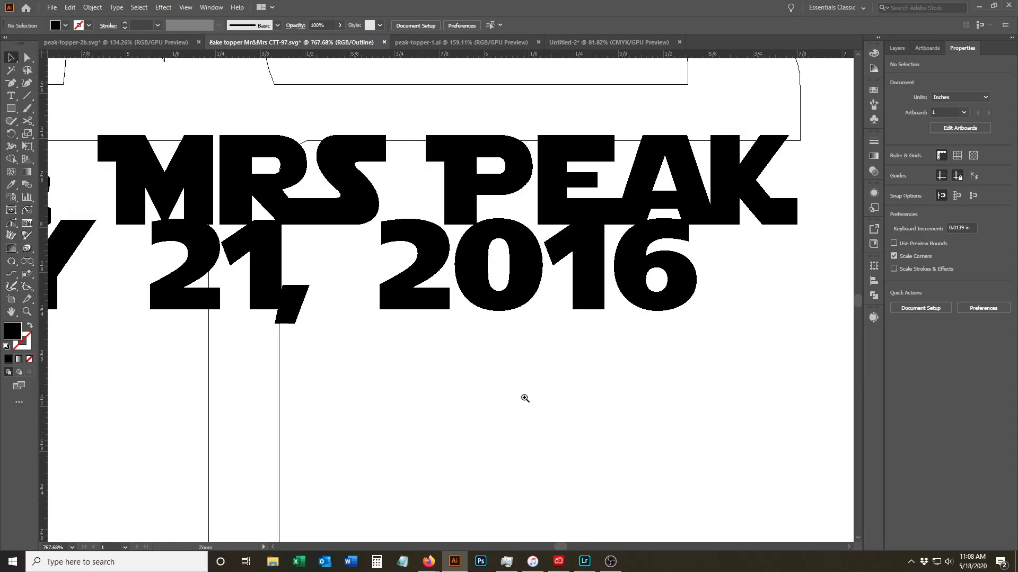
{"action": "left_click_drag", "start_coordinate": [359, 298], "coordinate": [586, 448]}
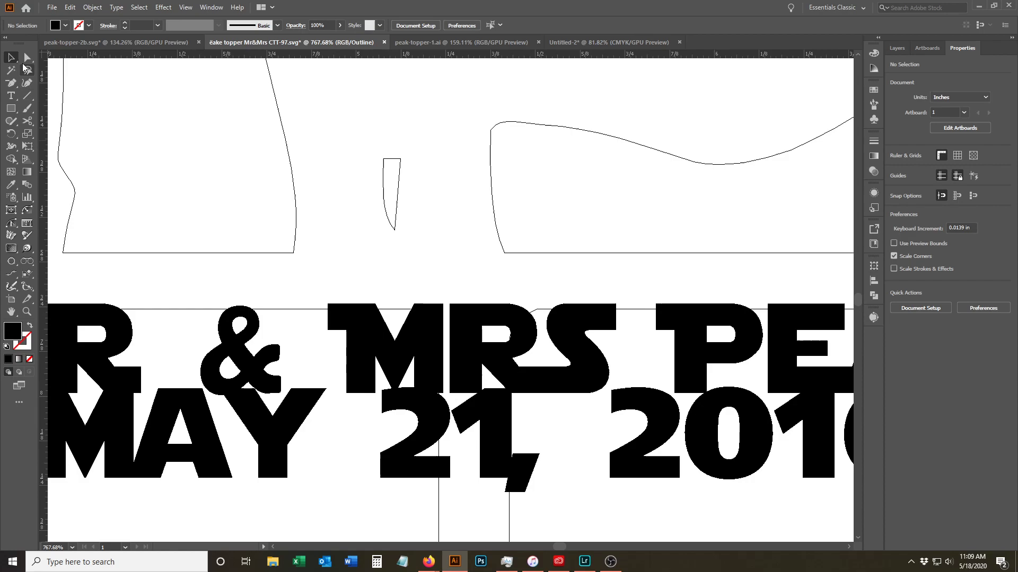
- Marquee-select the pointed stake path below the date text and delete it from the outline
{"action": "left_click", "coordinate": [28, 57]}
{"action": "scroll", "coordinate": [341, 291], "scroll_direction": "down", "scroll_amount": 5}
{"action": "scroll", "coordinate": [340, 291], "scroll_direction": "right", "scroll_amount": 2}
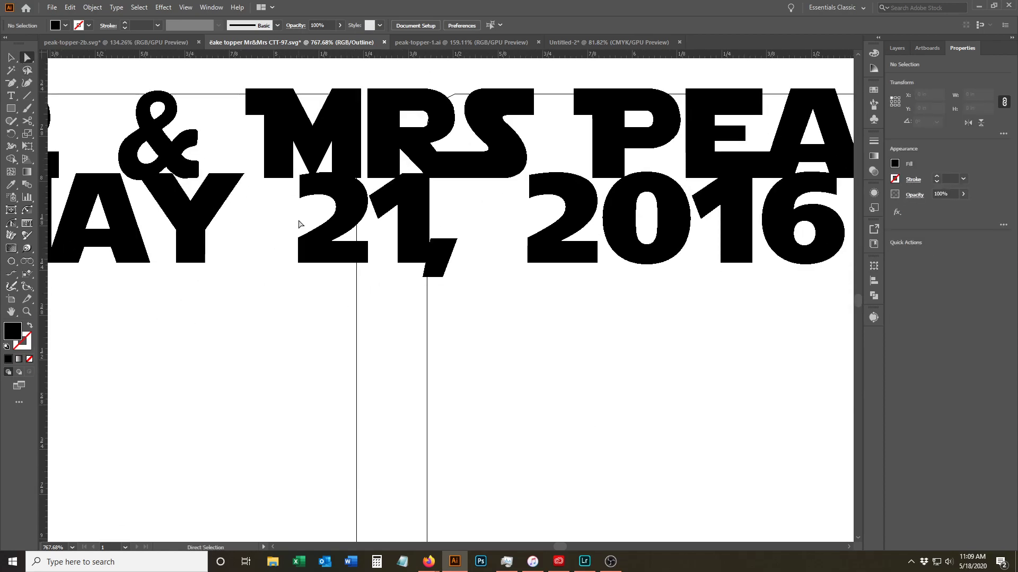
{"action": "left_click", "coordinate": [379, 218], "text": "ctrl+alt"}
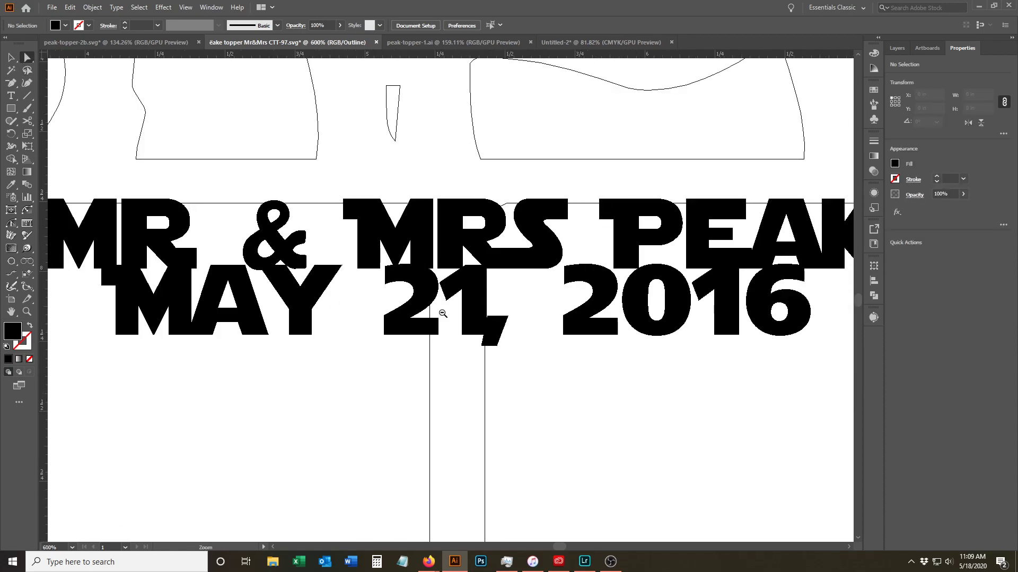
{"action": "left_click", "coordinate": [443, 313], "text": "ctrl+alt"}
{"action": "left_click_drag", "start_coordinate": [419, 228], "coordinate": [530, 524]}
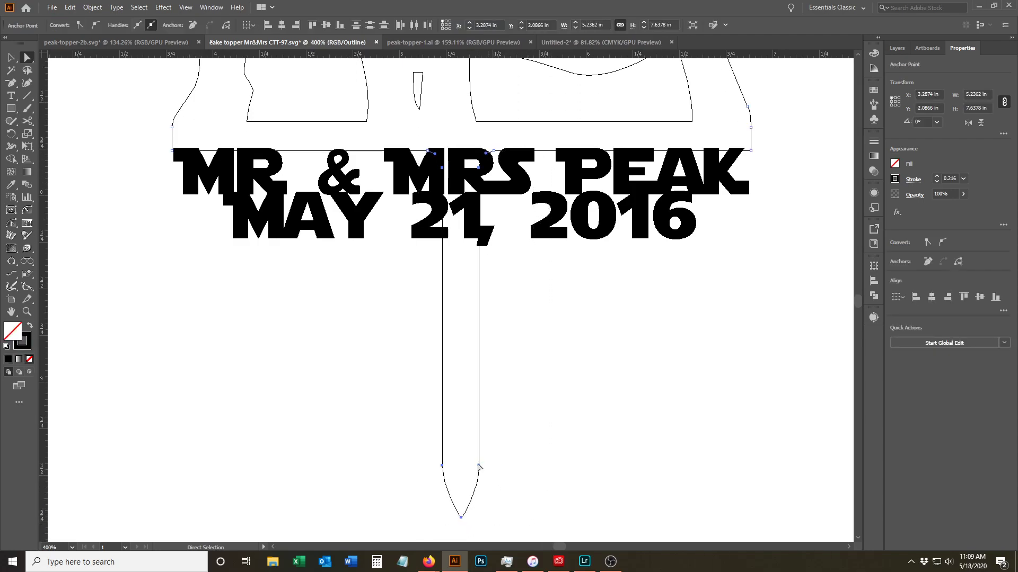
{"action": "key", "text": "ctrl"}
{"action": "key", "text": "Delete"}
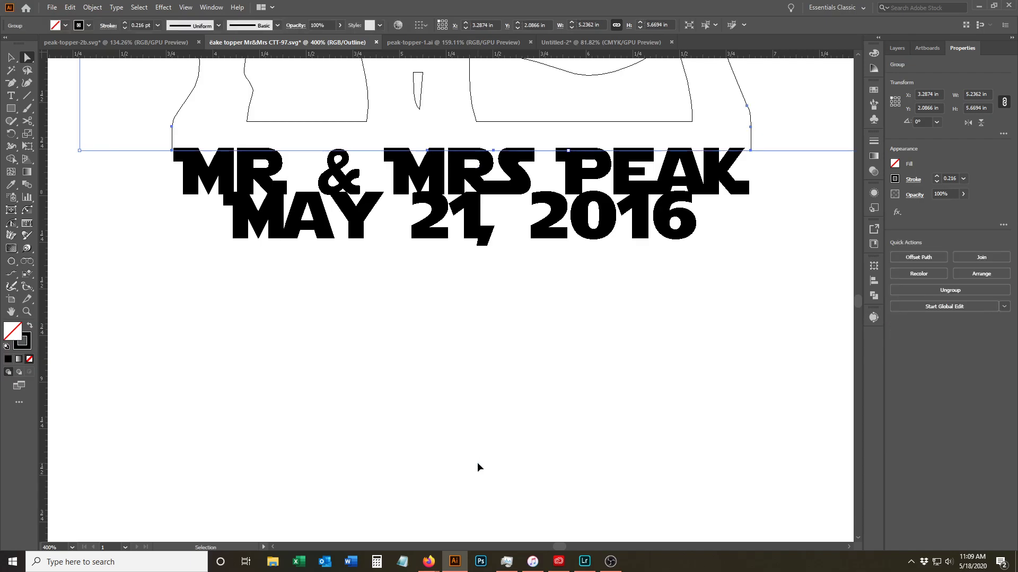
{"action": "left_click", "coordinate": [484, 307], "text": "ctrl"}
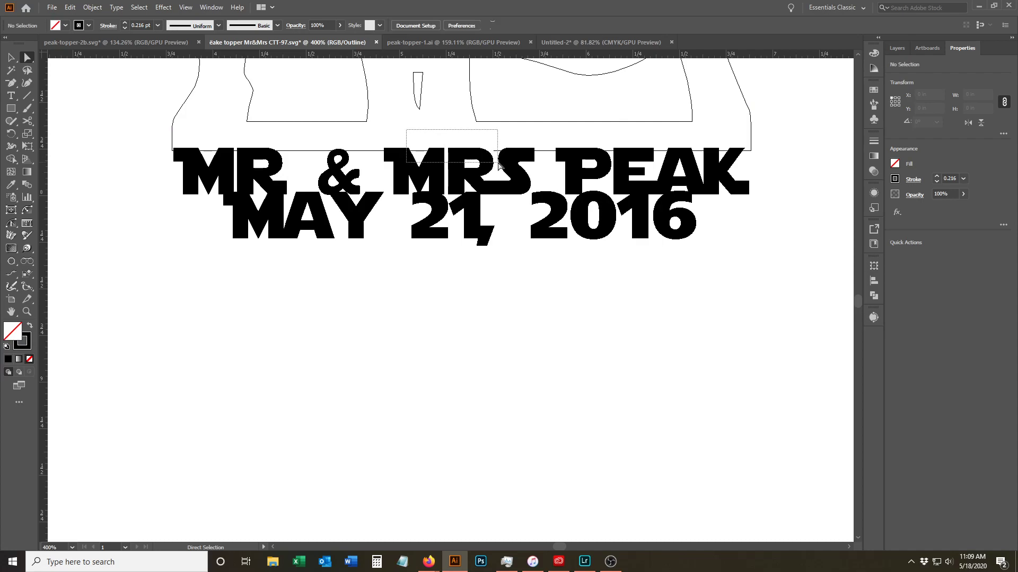
{"action": "left_click", "coordinate": [493, 150]}
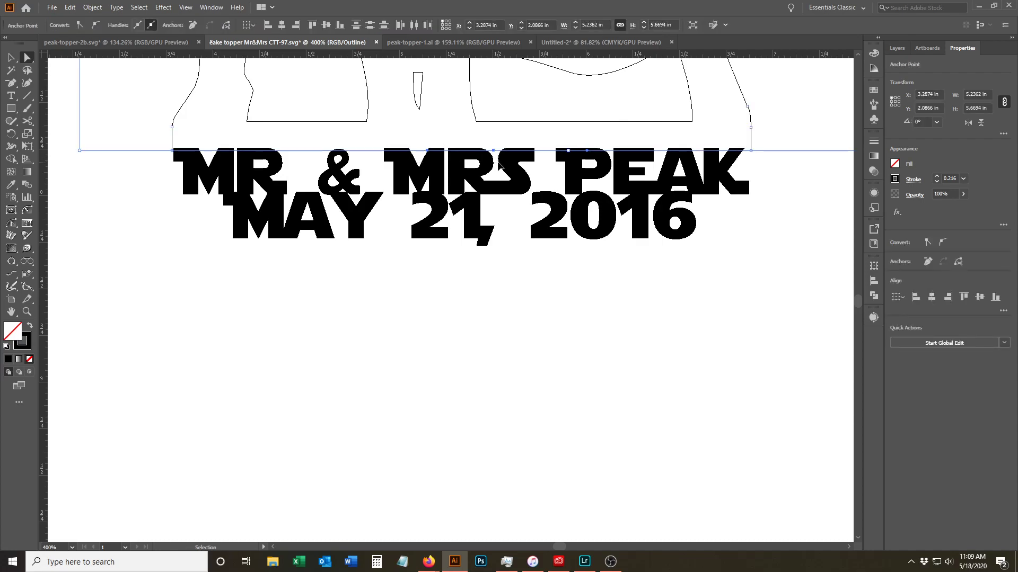
{"action": "left_click", "coordinate": [505, 346]}
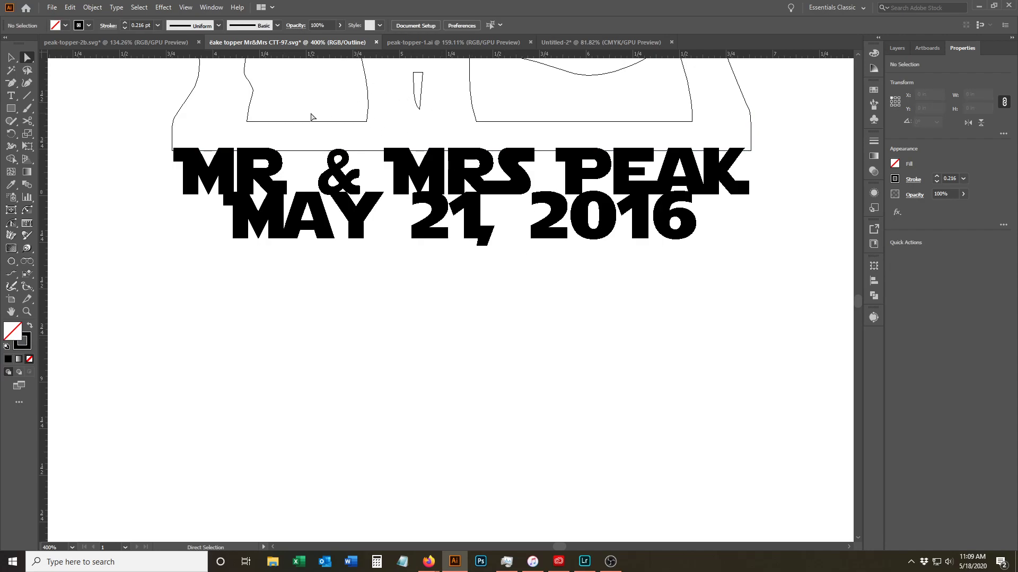
- Paste the stake back as a separate path and move it down below the text
{"action": "key", "text": "v"}
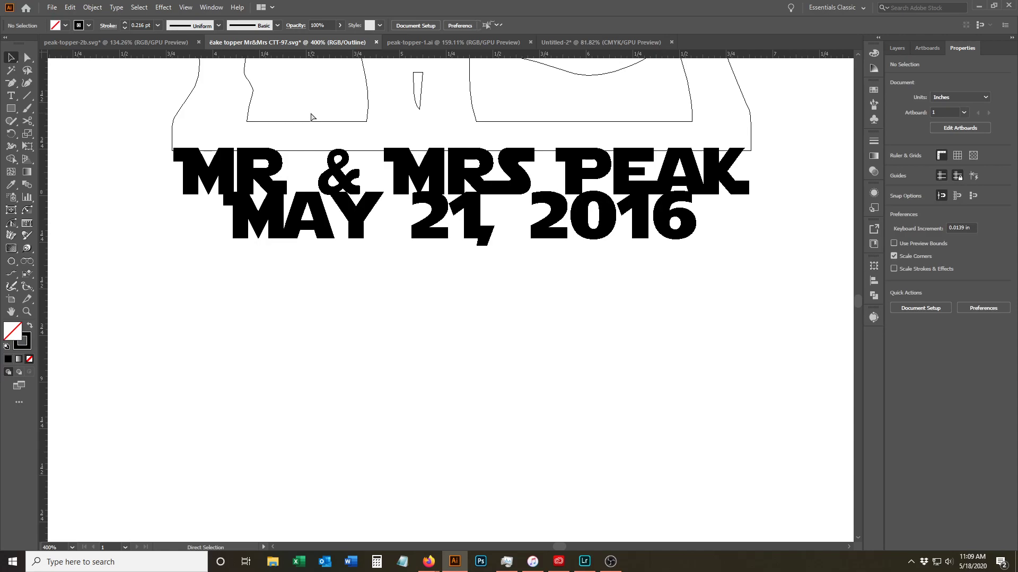
{"action": "key", "text": "ctrl+v"}
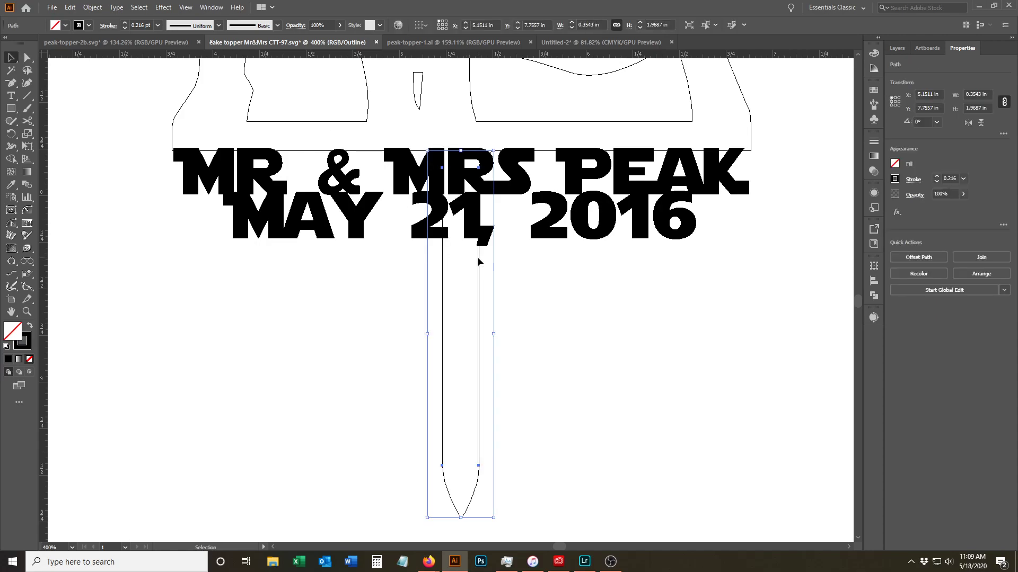
{"action": "left_click_drag", "start_coordinate": [480, 261], "coordinate": [473, 350]}
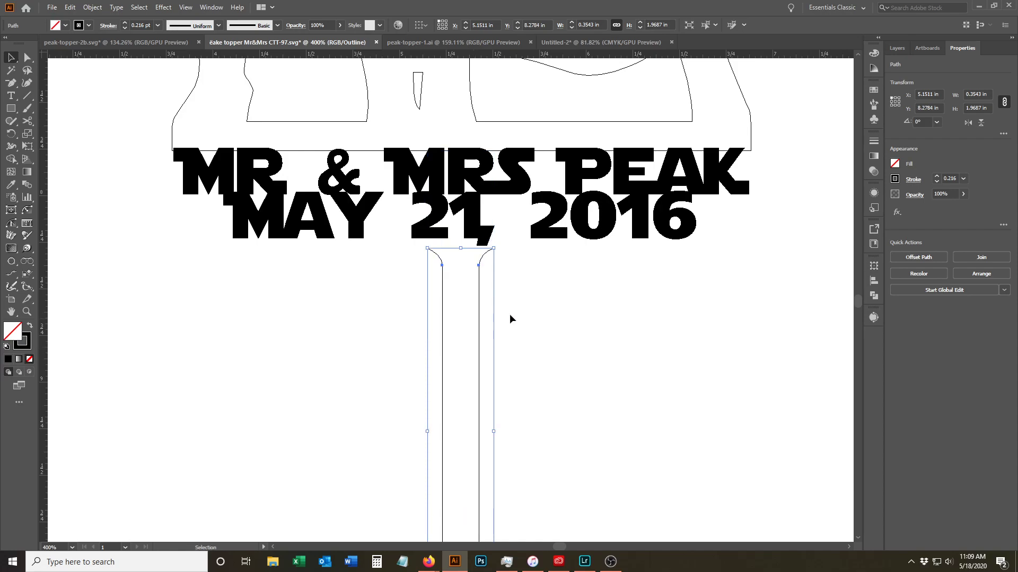
{"action": "left_click", "coordinate": [397, 273]}
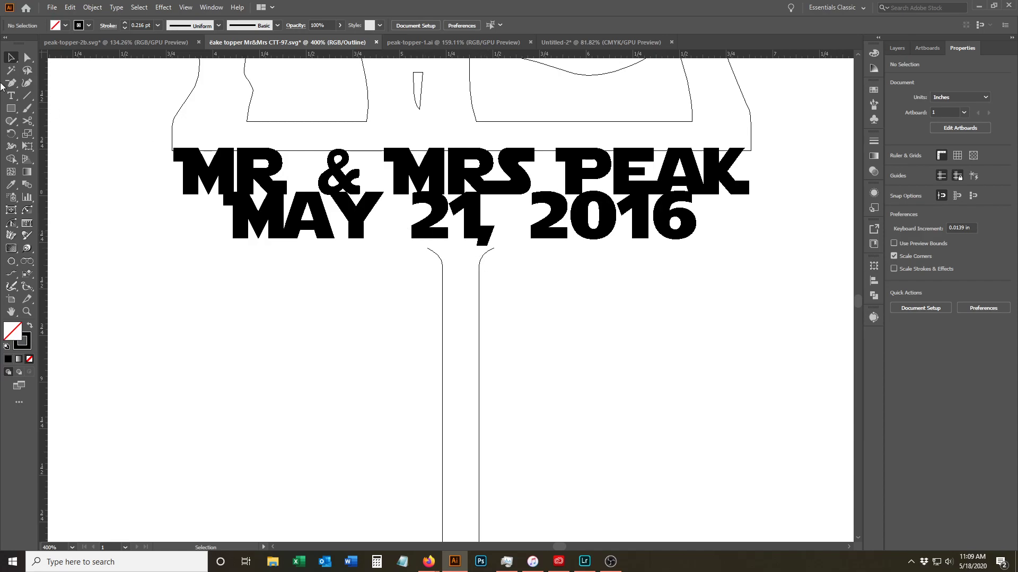
- Delete the stake's curved top flares and select both side endpoints to extend them to the date text
{"action": "key", "text": "a"}
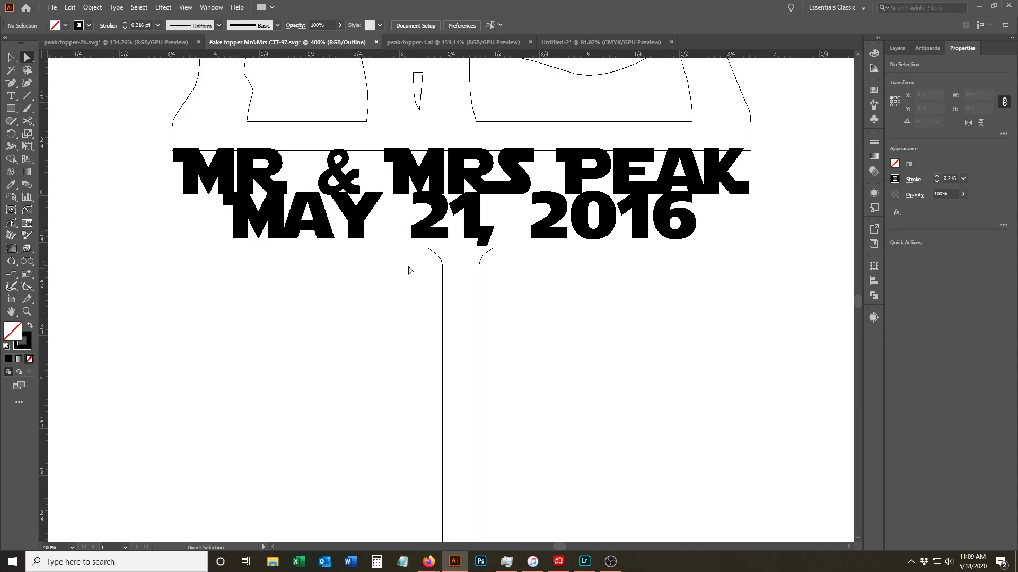
{"action": "left_click_drag", "start_coordinate": [421, 247], "coordinate": [472, 260]}
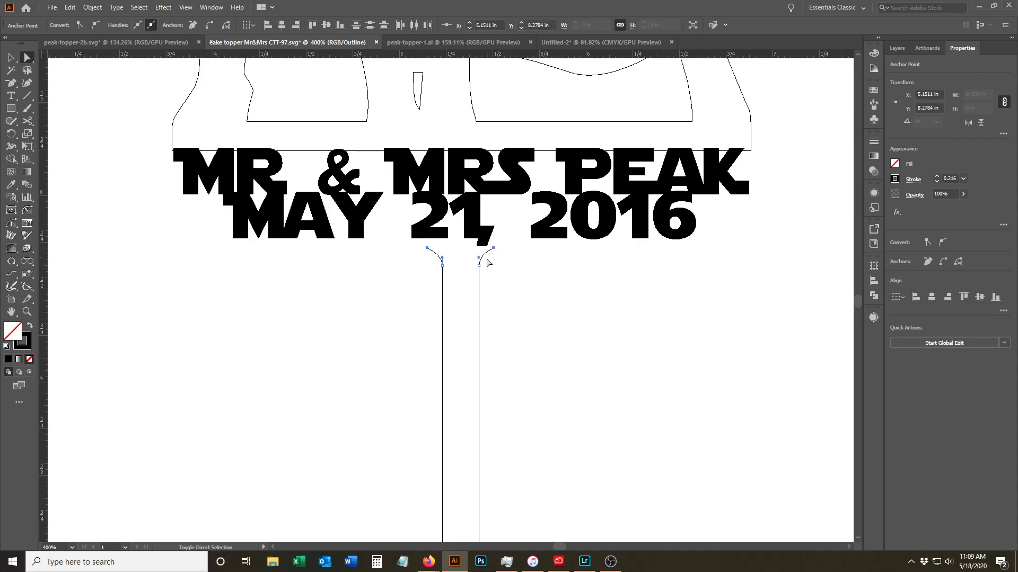
{"action": "left_click", "coordinate": [488, 259], "text": "shift"}
{"action": "key", "text": "Delete"}
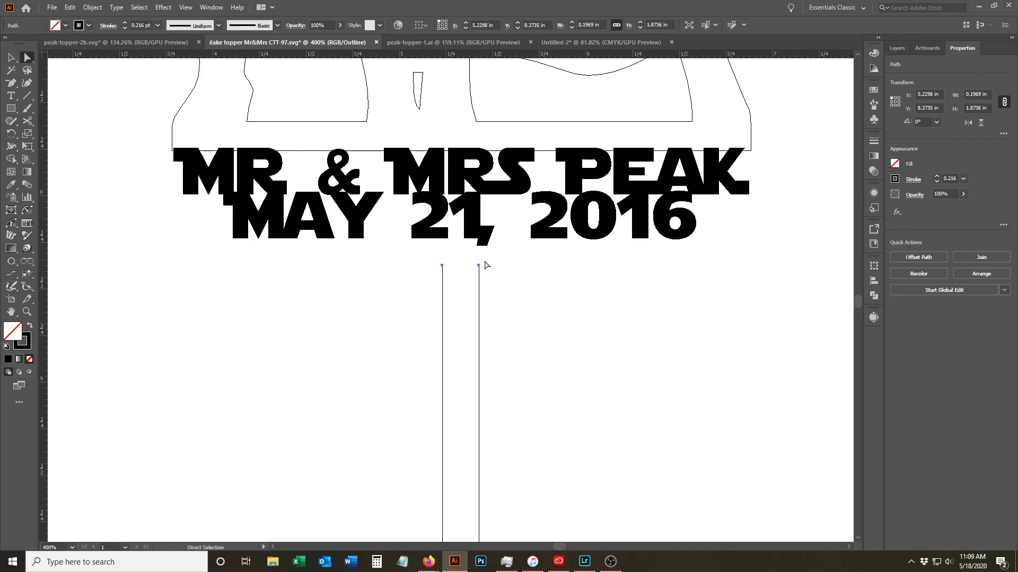
{"action": "left_click_drag", "start_coordinate": [430, 262], "coordinate": [480, 238]}
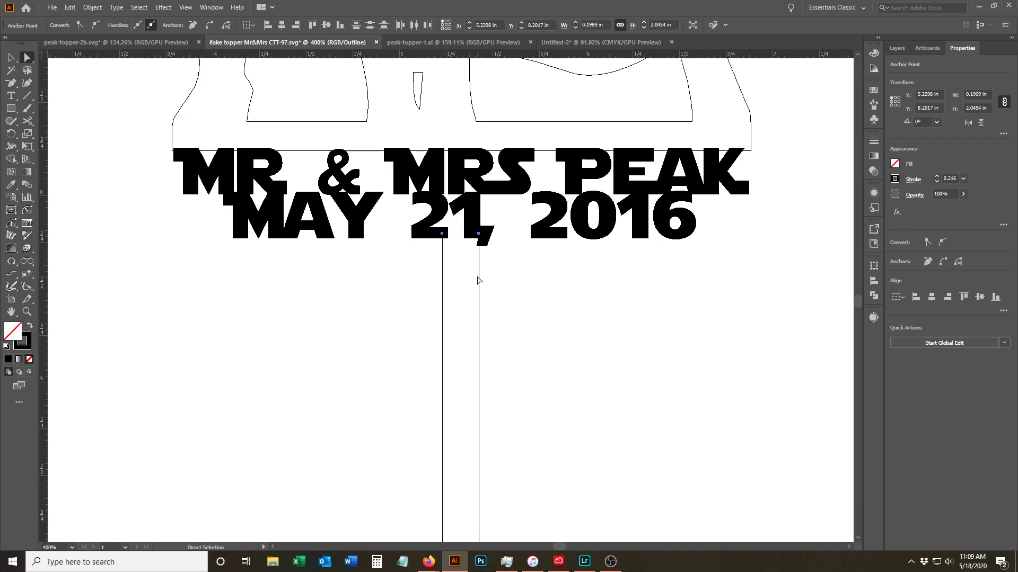
{"action": "key", "text": "ctrl"}
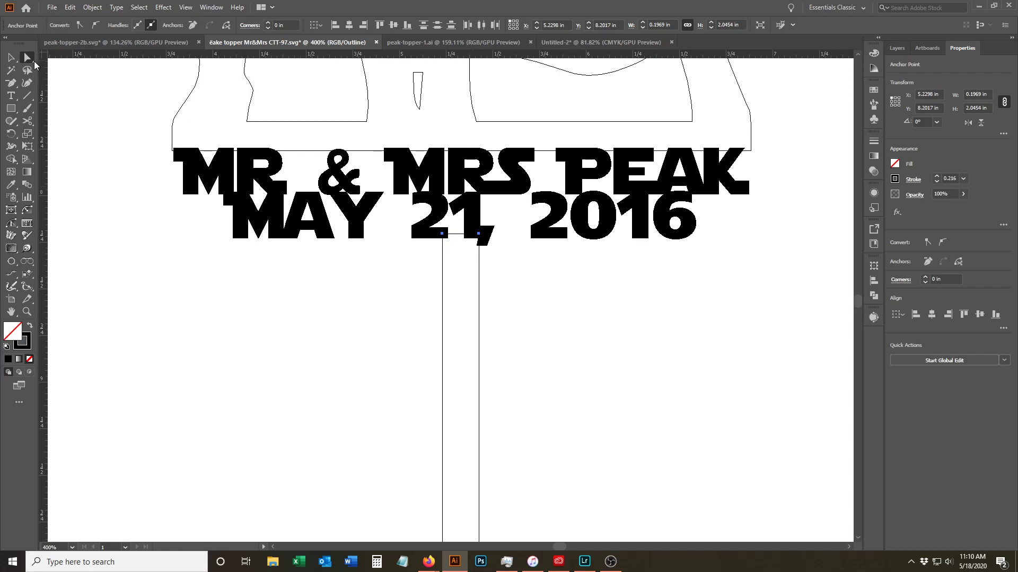
- Unlock all artwork and select the two-line wedding text
{"action": "left_click", "coordinate": [9, 58]}
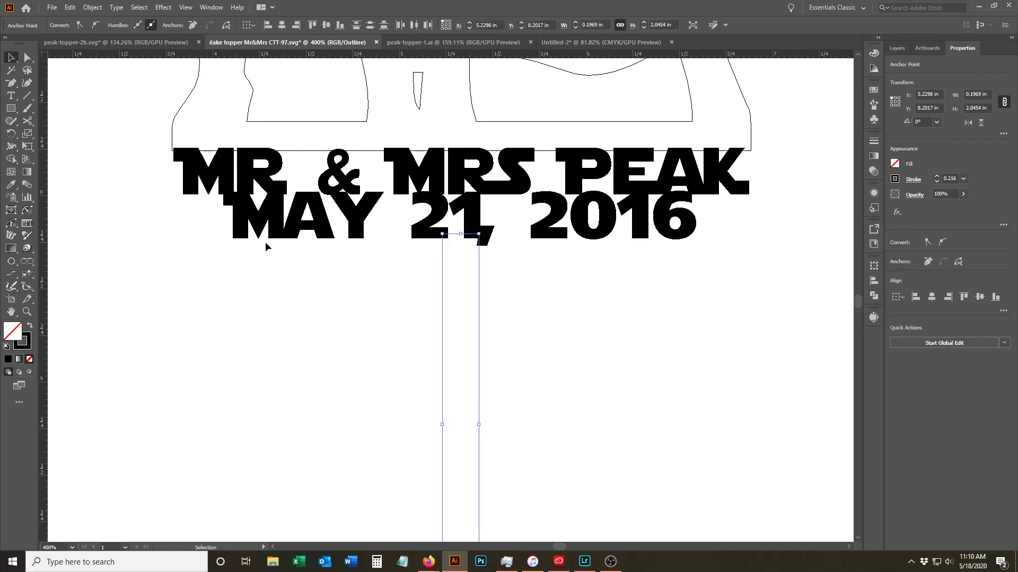
{"action": "left_click", "coordinate": [280, 233]}
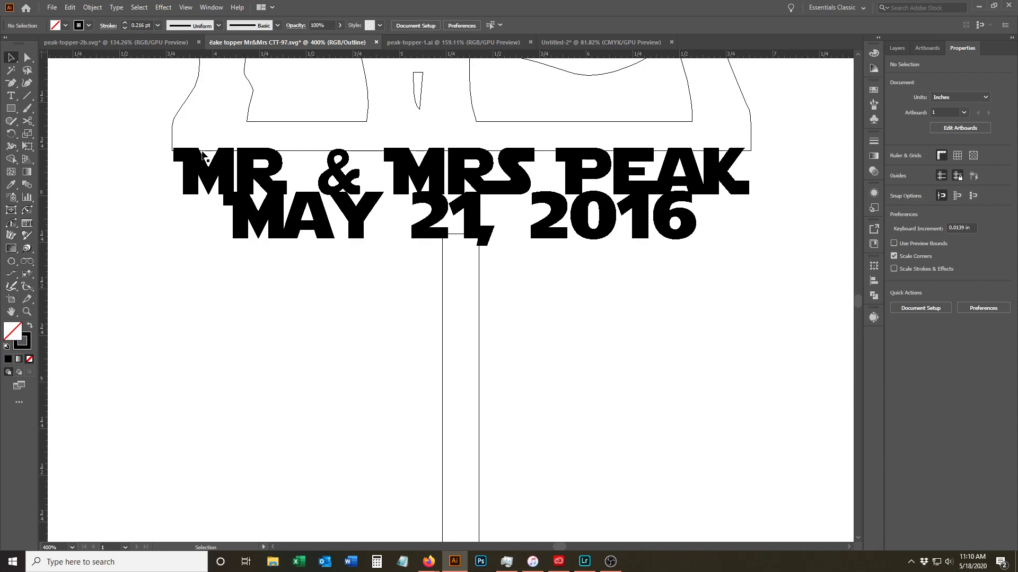
{"action": "left_click", "coordinate": [91, 8]}
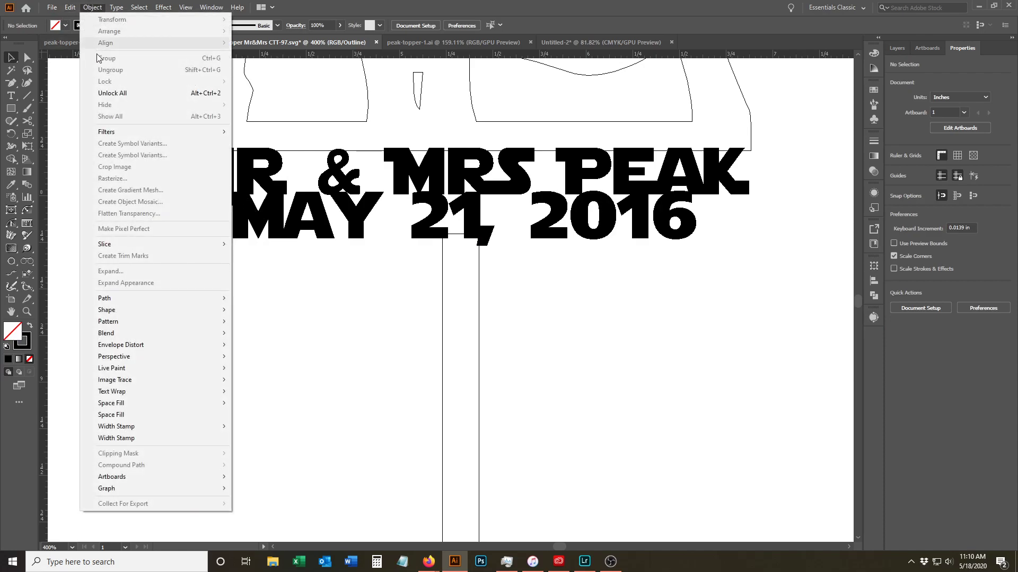
{"action": "left_click", "coordinate": [117, 92]}
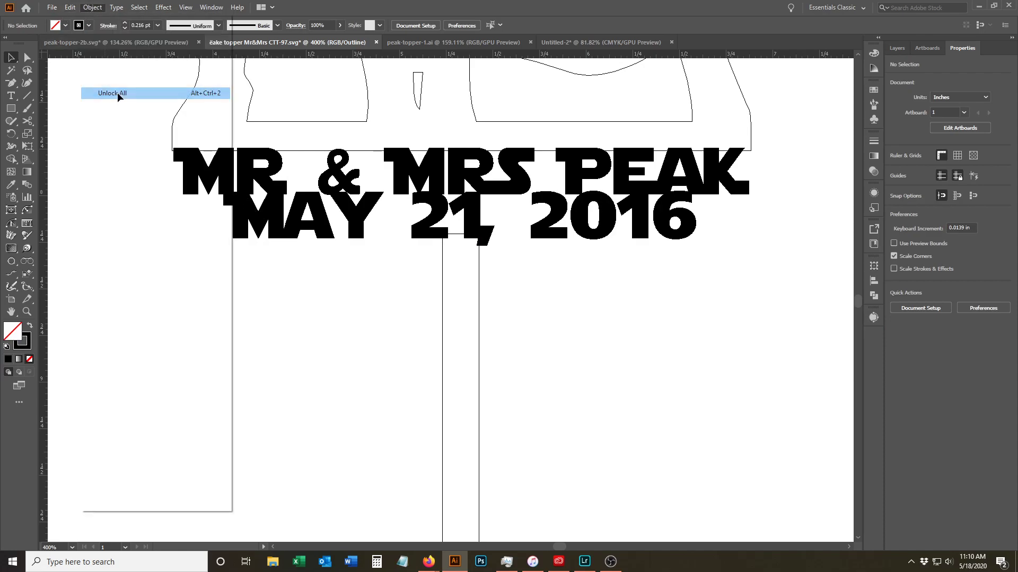
{"action": "left_click", "coordinate": [285, 274]}
{"action": "left_click", "coordinate": [281, 215]}
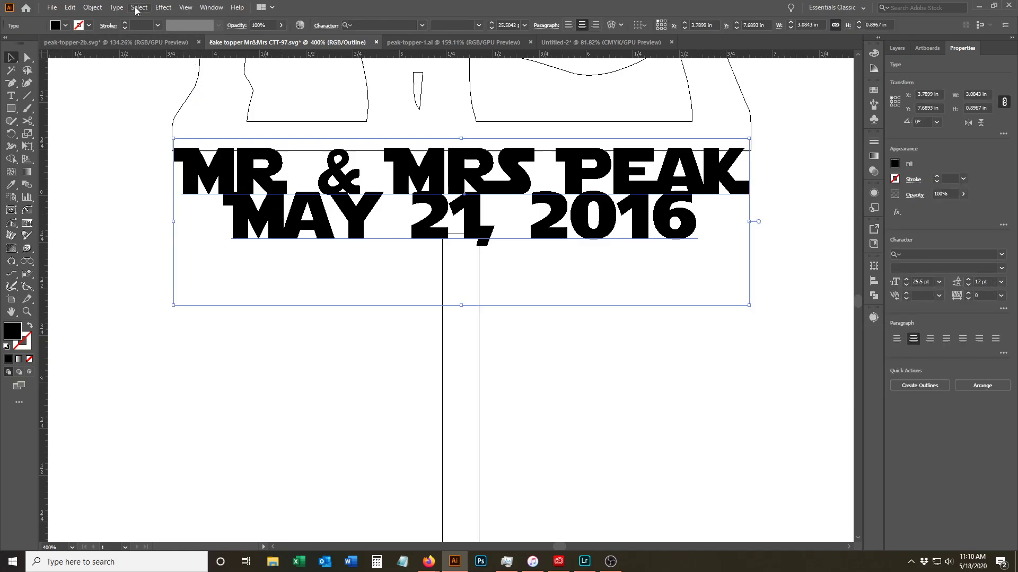
- Convert the wedding text to outlines and unite its letters into one shape
{"action": "left_click", "coordinate": [114, 8]}
{"action": "left_click", "coordinate": [153, 193]}
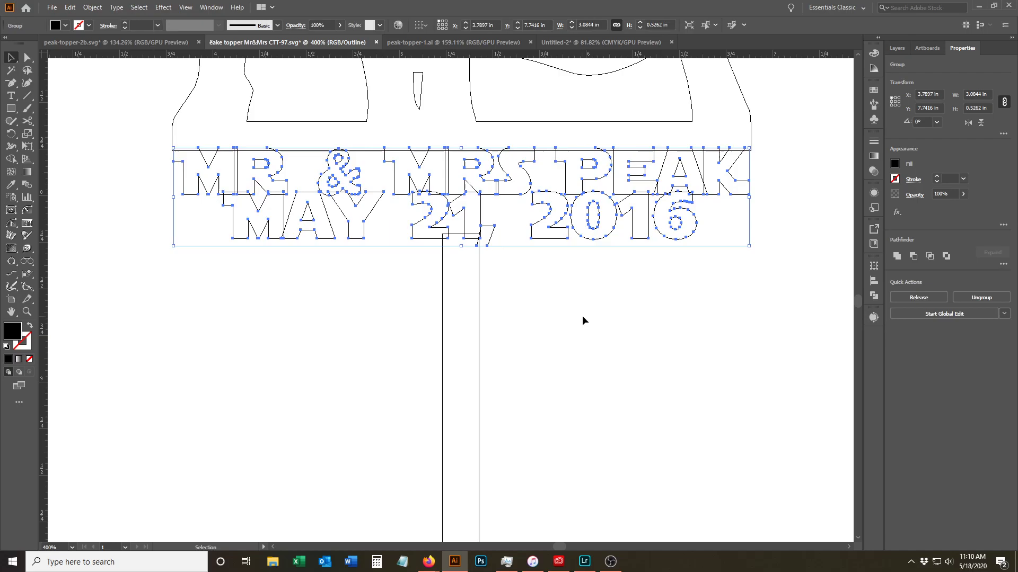
{"action": "left_click", "coordinate": [903, 257]}
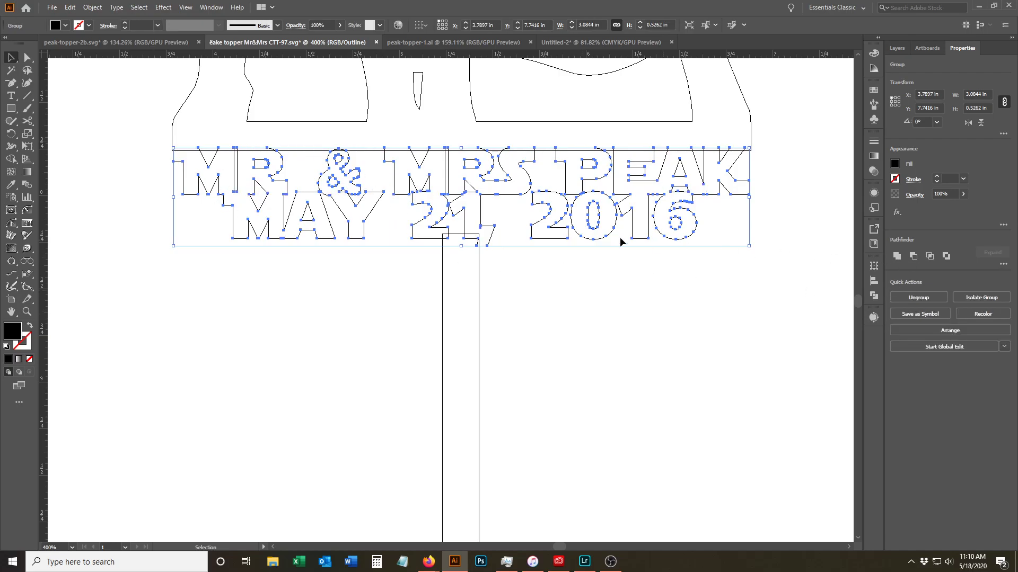
{"action": "left_click", "coordinate": [513, 288]}
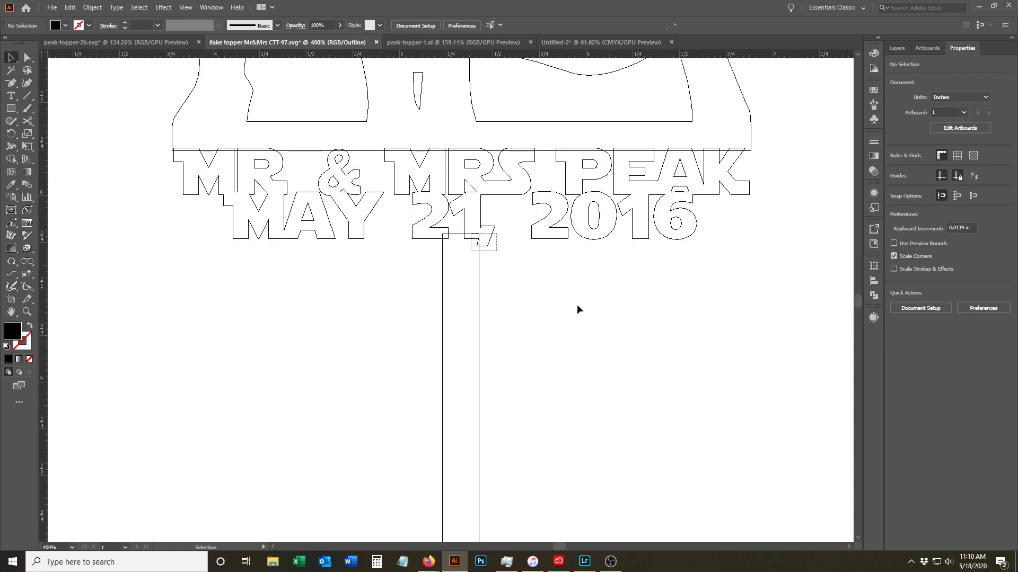
- Select everything and Pathfinder-unite the outlined lettering with the topper frame into one path
{"action": "key", "text": "ctrl+a"}
{"action": "left_click", "coordinate": [897, 300]}
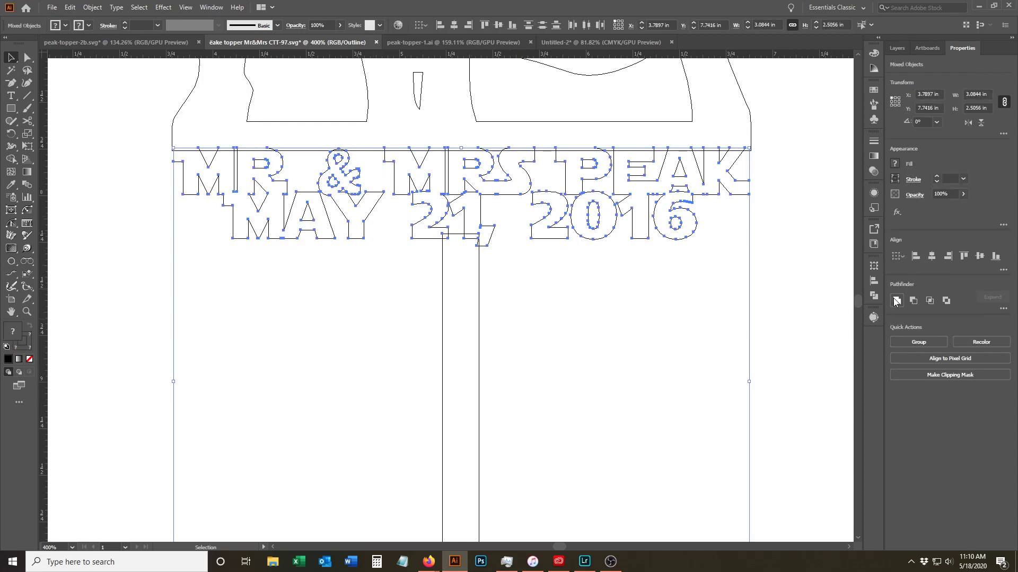
{"action": "left_click", "coordinate": [571, 257]}
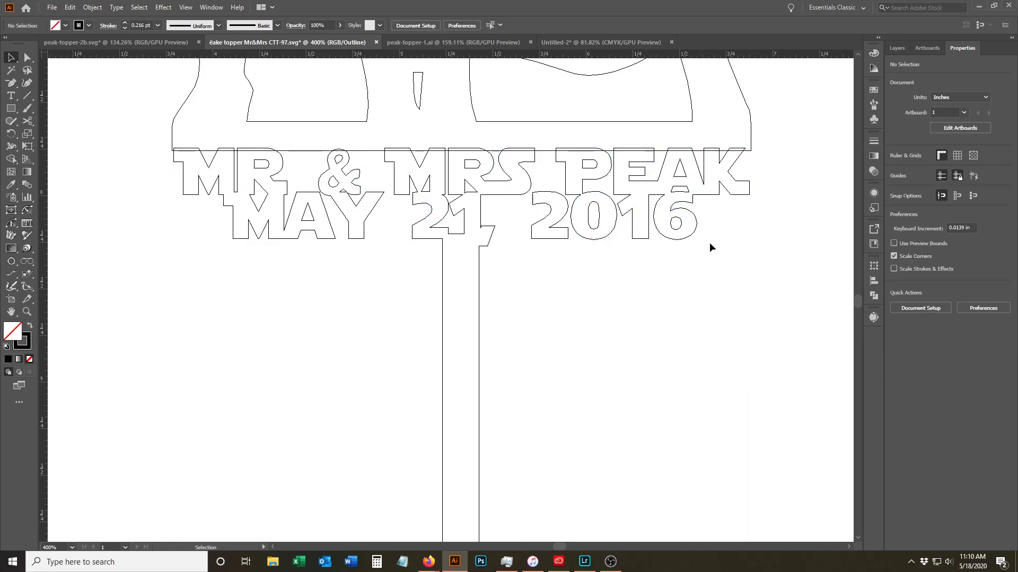
{"action": "left_click_drag", "start_coordinate": [696, 196], "coordinate": [676, 142]}
{"action": "left_click_drag", "start_coordinate": [667, 190], "coordinate": [663, 196]}
{"action": "scroll", "coordinate": [595, 141], "scroll_direction": "up", "scroll_amount": 3}
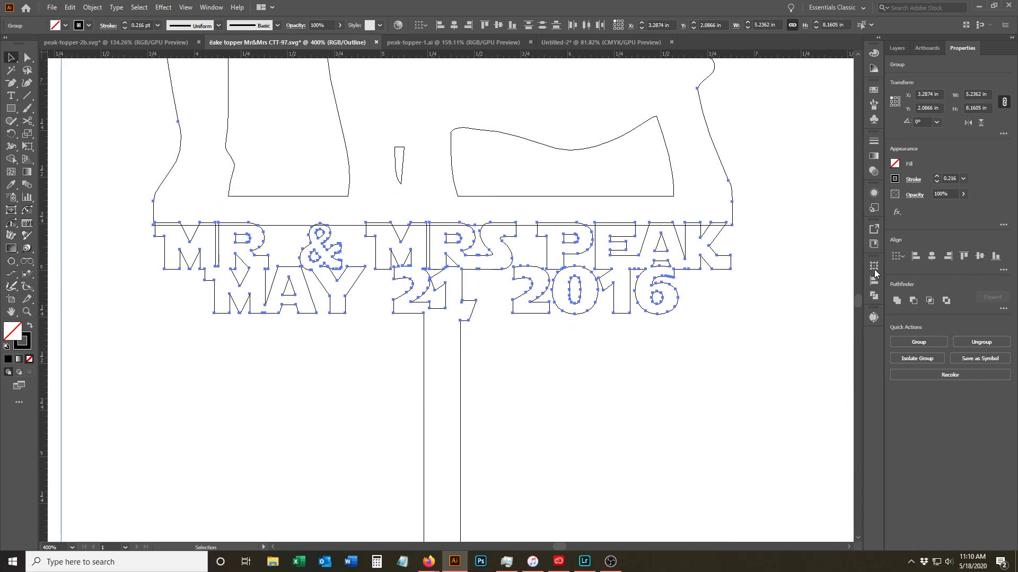
{"action": "left_click", "coordinate": [897, 300]}
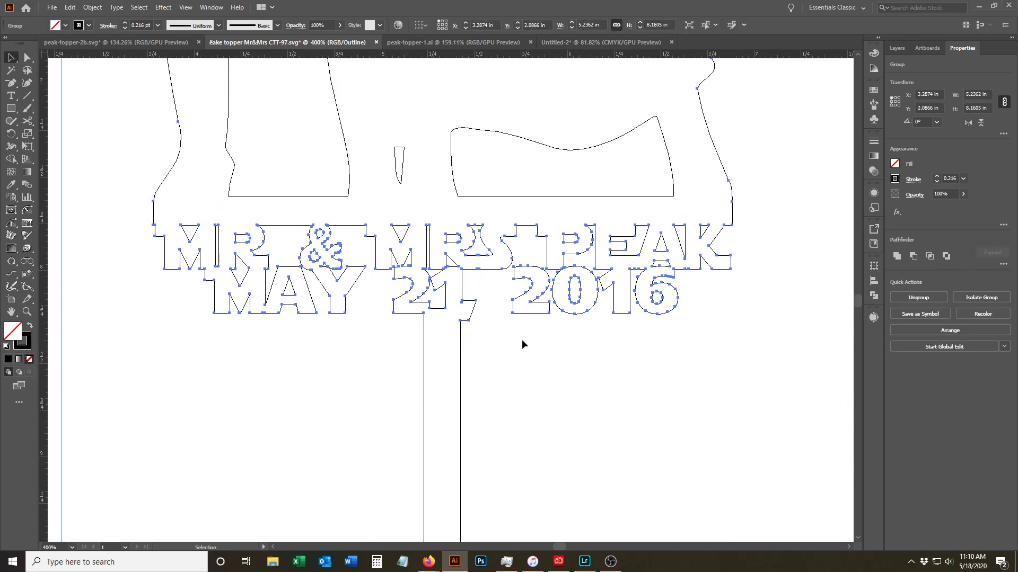
{"action": "left_click", "coordinate": [526, 373]}
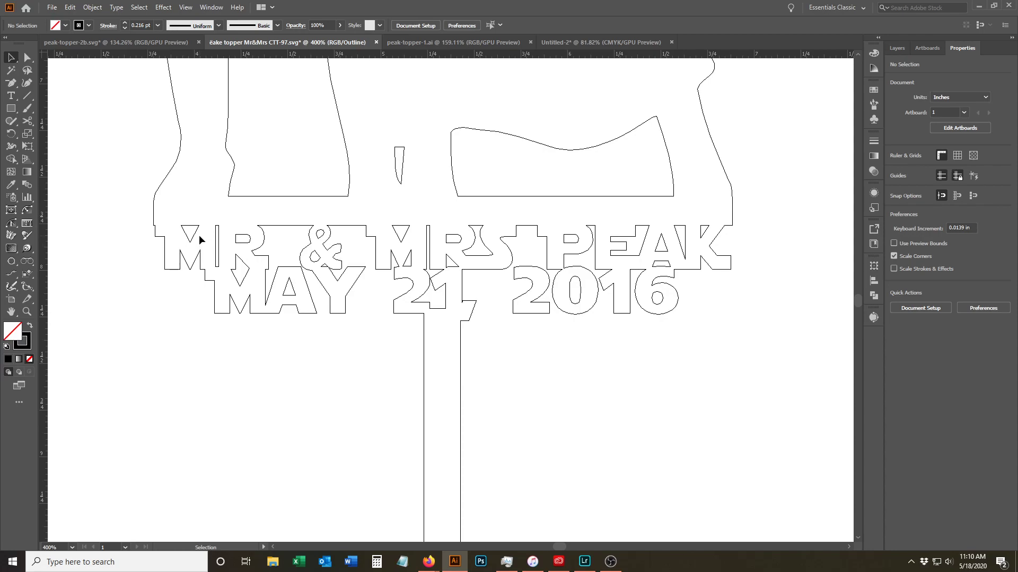
- Zoom in on the ampersand, discard a trial rectangle, then marquee-select the small triangle beneath it
{"action": "key", "text": "ctrl+space"}
{"action": "left_click_drag", "start_coordinate": [316, 252], "coordinate": [427, 331]}
{"action": "left_click_drag", "start_coordinate": [271, 217], "coordinate": [554, 349]}
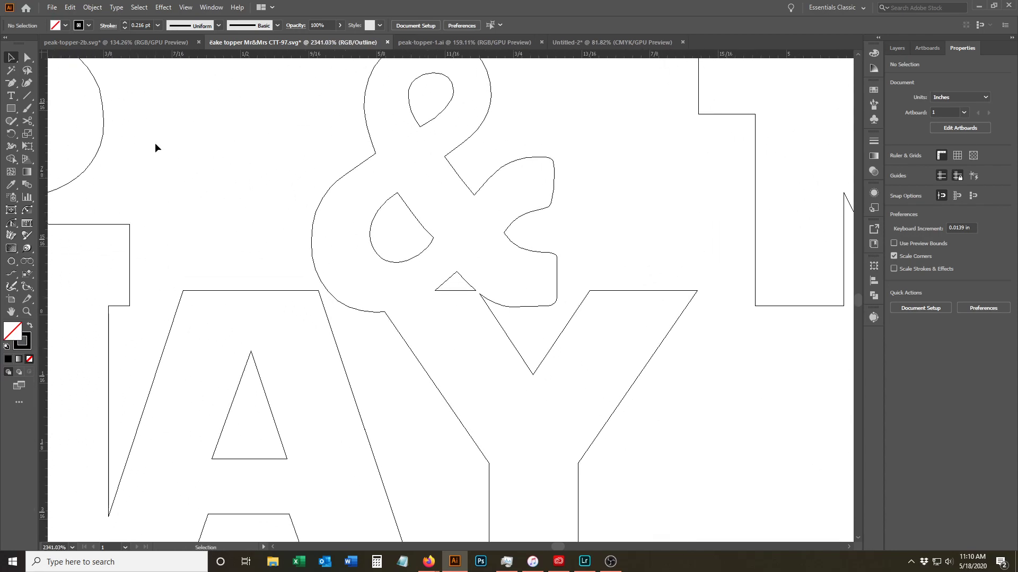
{"action": "left_click", "coordinate": [10, 108]}
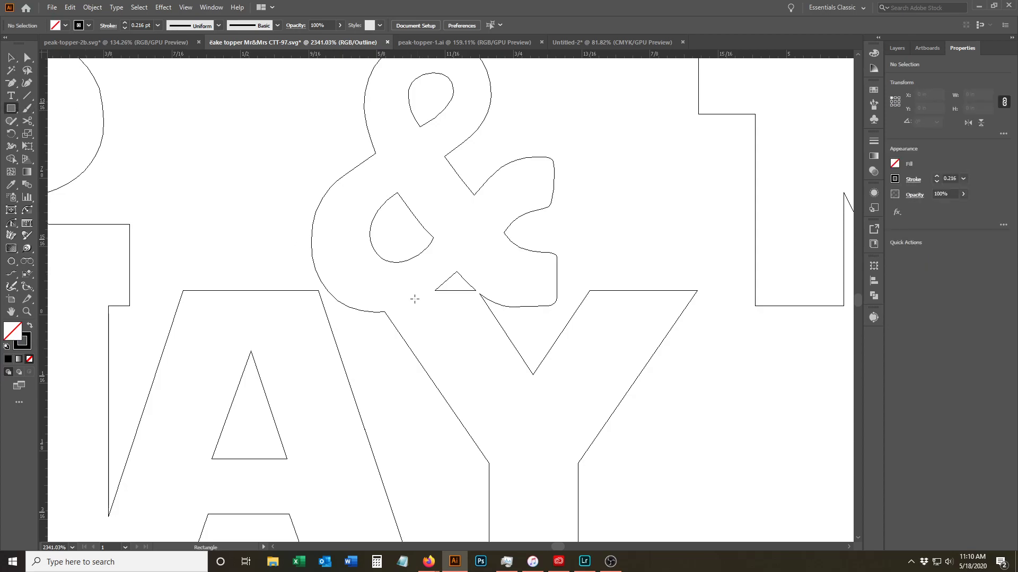
{"action": "left_click_drag", "start_coordinate": [435, 290], "coordinate": [477, 305]}
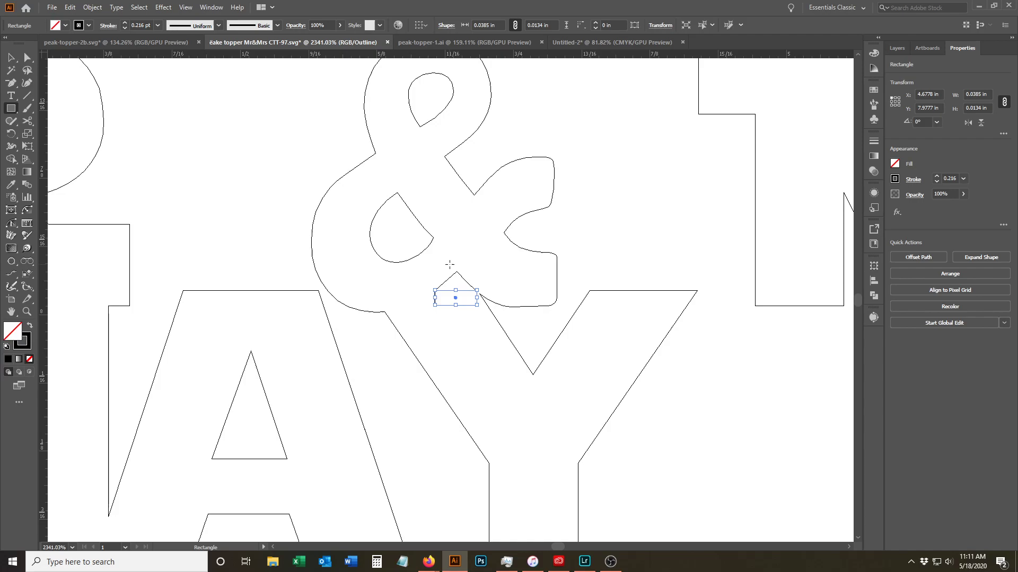
{"action": "key", "text": "Delete"}
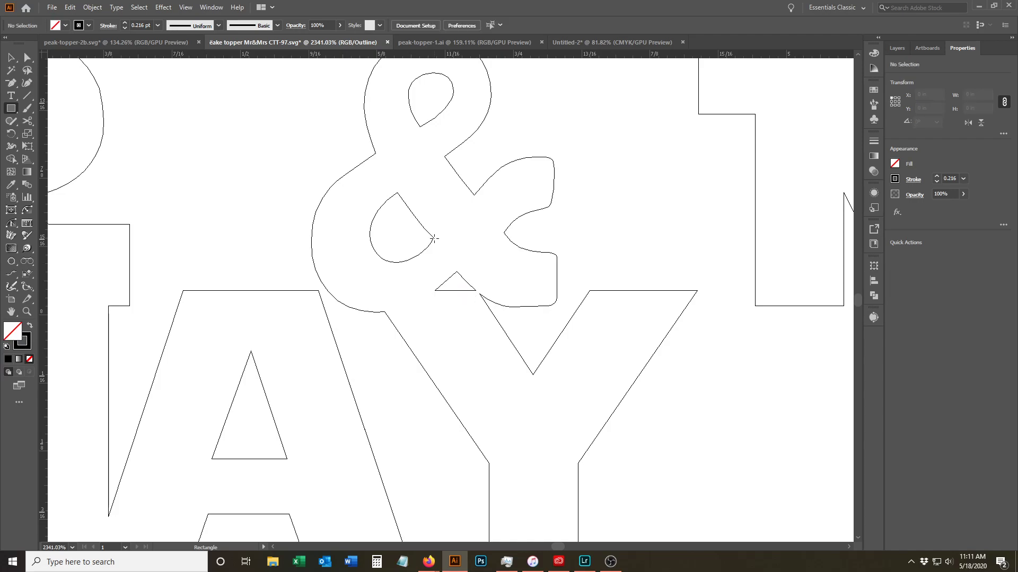
{"action": "key", "text": "a"}
{"action": "left_click_drag", "start_coordinate": [429, 266], "coordinate": [478, 297]}
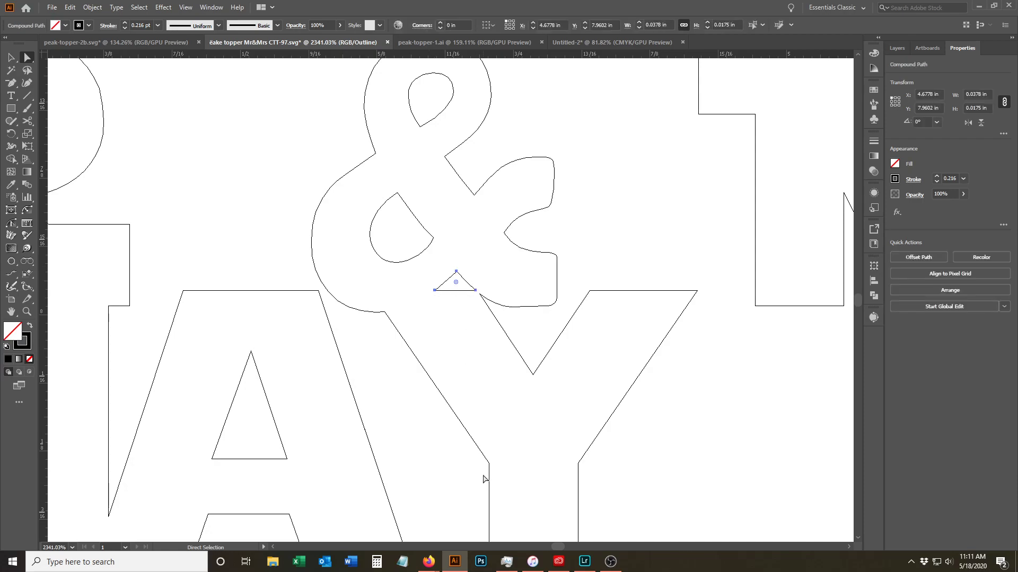
{"action": "key", "text": "Delete"}
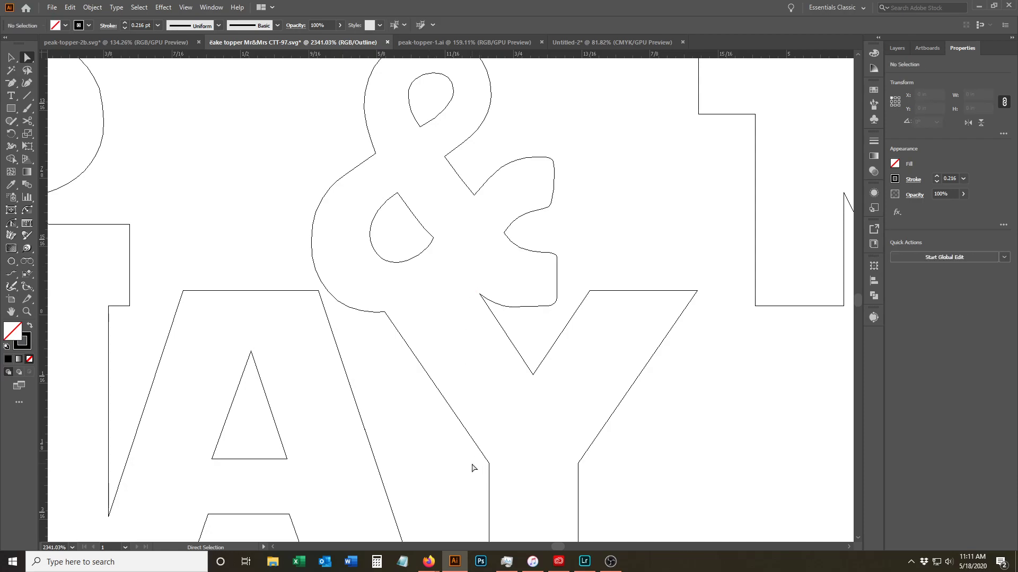
{"action": "key", "text": "ctrl+space"}
{"action": "left_click", "coordinate": [517, 302], "text": "ctrl+alt"}
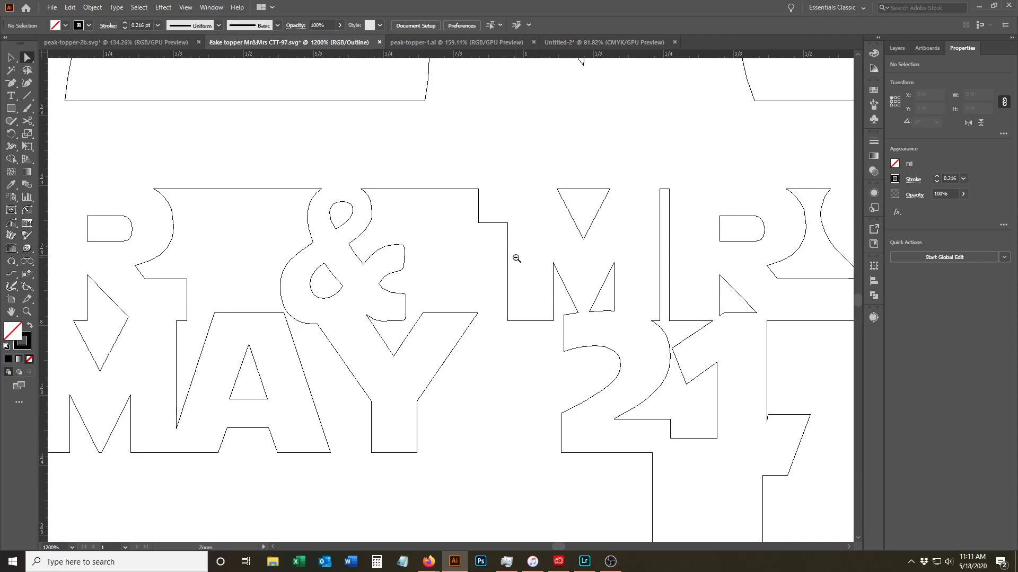
{"action": "left_click", "coordinate": [516, 258], "text": "ctrl+alt"}
{"action": "left_click_drag", "start_coordinate": [578, 284], "coordinate": [348, 263]}
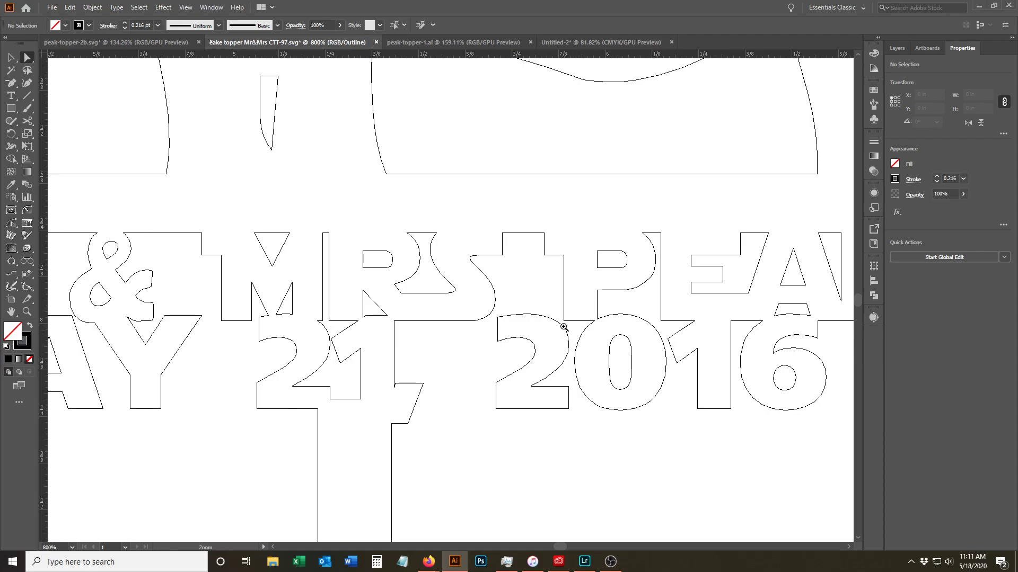
{"action": "left_click_drag", "start_coordinate": [557, 320], "coordinate": [649, 410]}
{"action": "left_click_drag", "start_coordinate": [436, 253], "coordinate": [656, 415]}
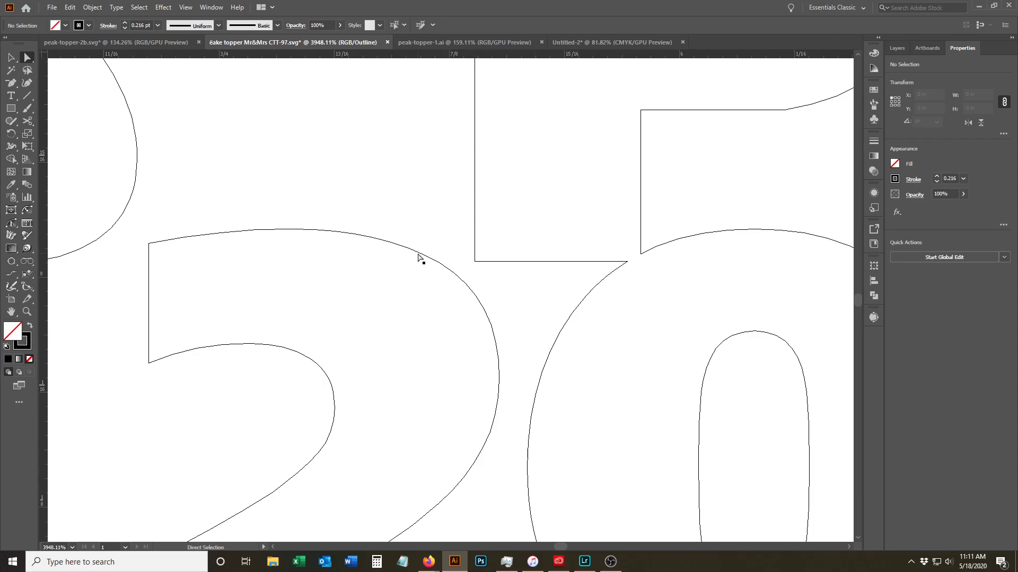
- Select the square-corner anchors and drag the bottom segment downward
{"action": "left_click_drag", "start_coordinate": [462, 248], "coordinate": [480, 264]}
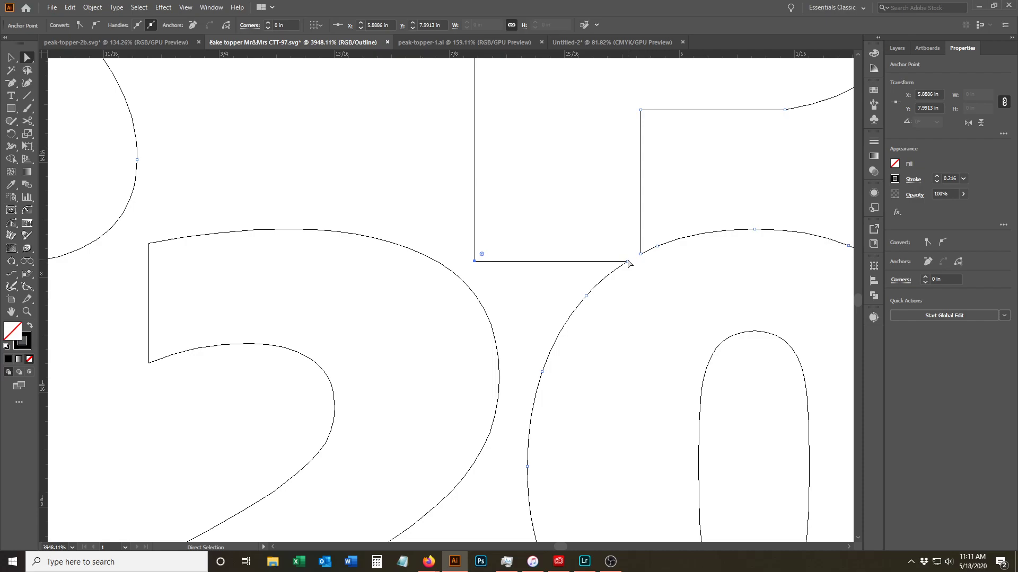
{"action": "key", "text": "ctrl"}
{"action": "left_click", "coordinate": [627, 261], "text": "shift"}
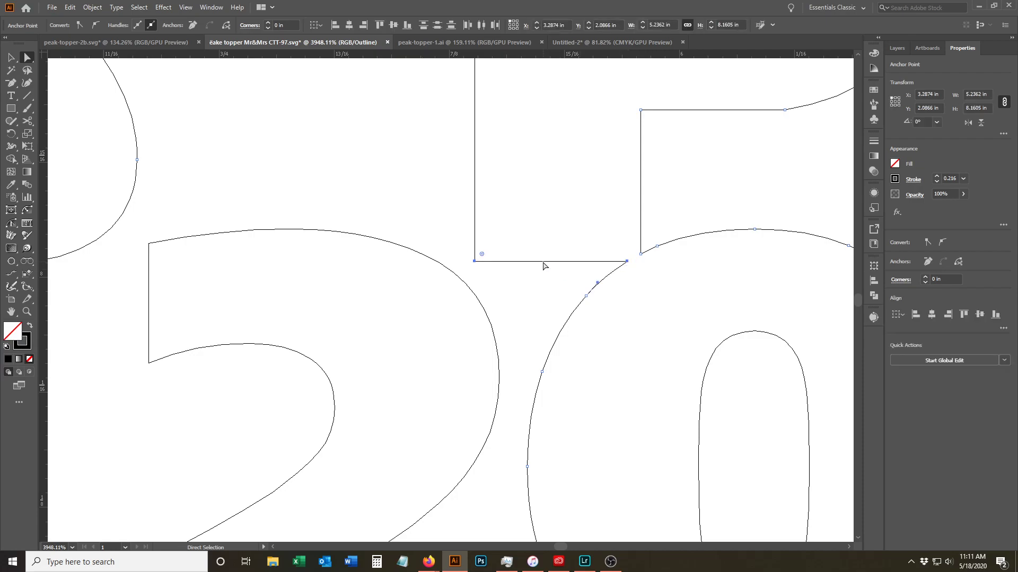
{"action": "left_click_drag", "start_coordinate": [542, 259], "coordinate": [525, 325]}
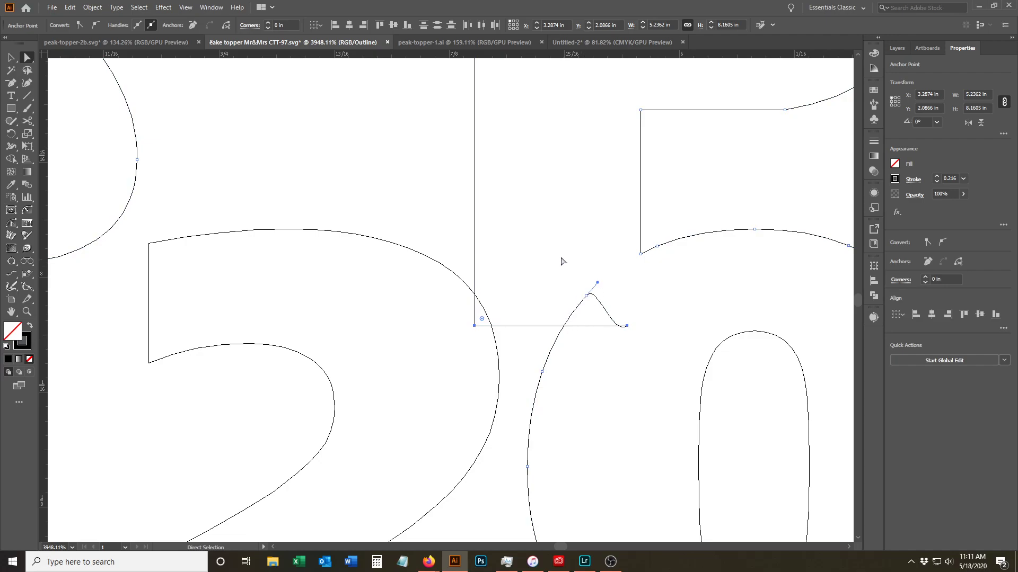
- Delete the curve's peak anchor, deselect, then undo to restore the curve joining 0 to the bar
{"action": "left_click_drag", "start_coordinate": [573, 281], "coordinate": [607, 308]}
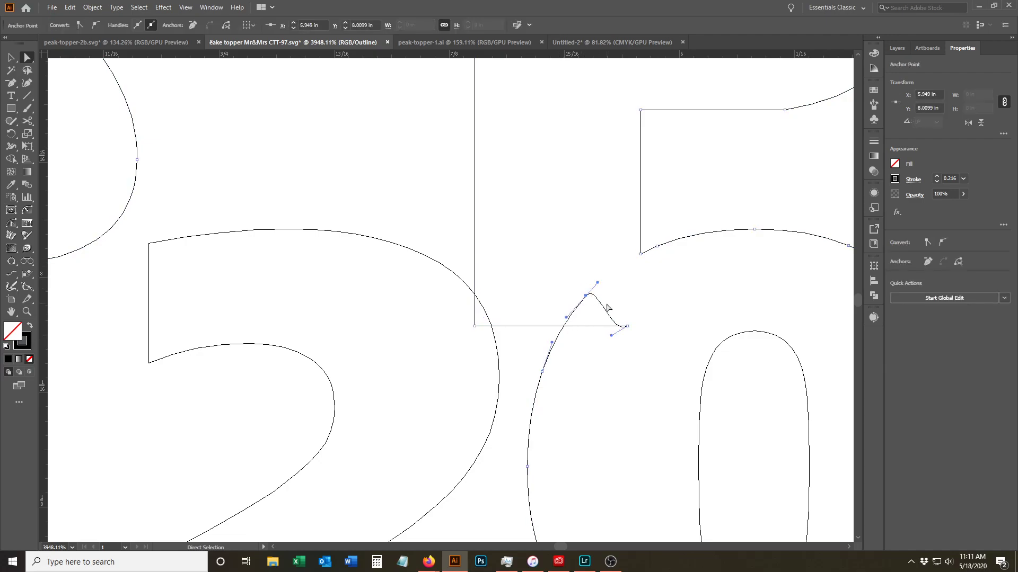
{"action": "key", "text": "Delete"}
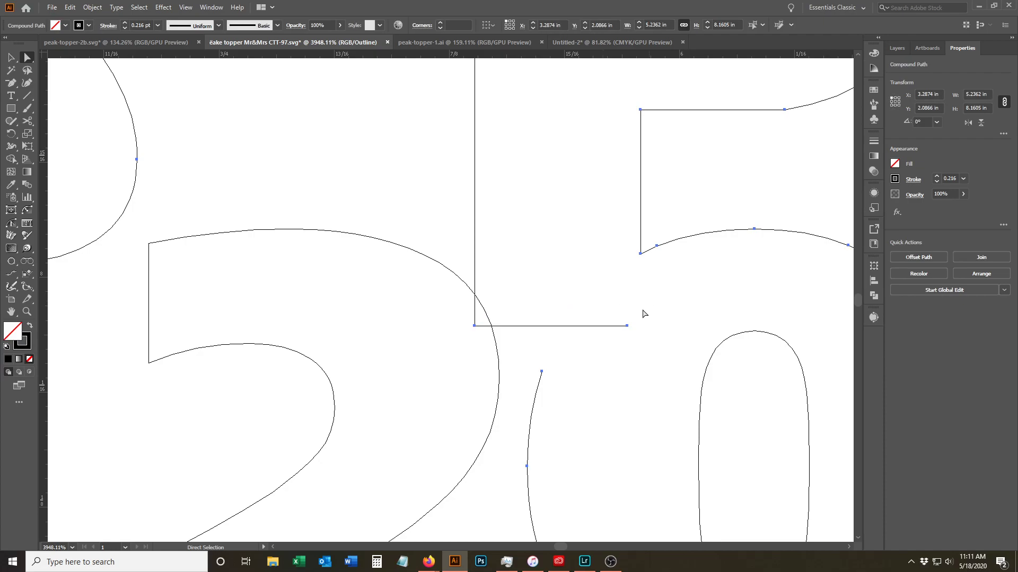
{"action": "key", "text": "ctrl+shift+a"}
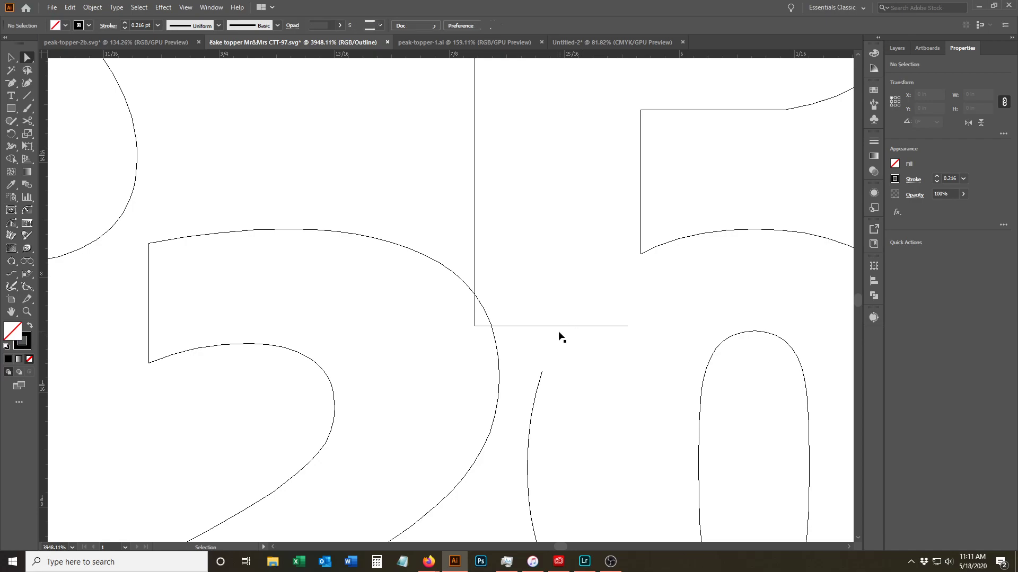
{"action": "key", "text": "ctrl+z"}
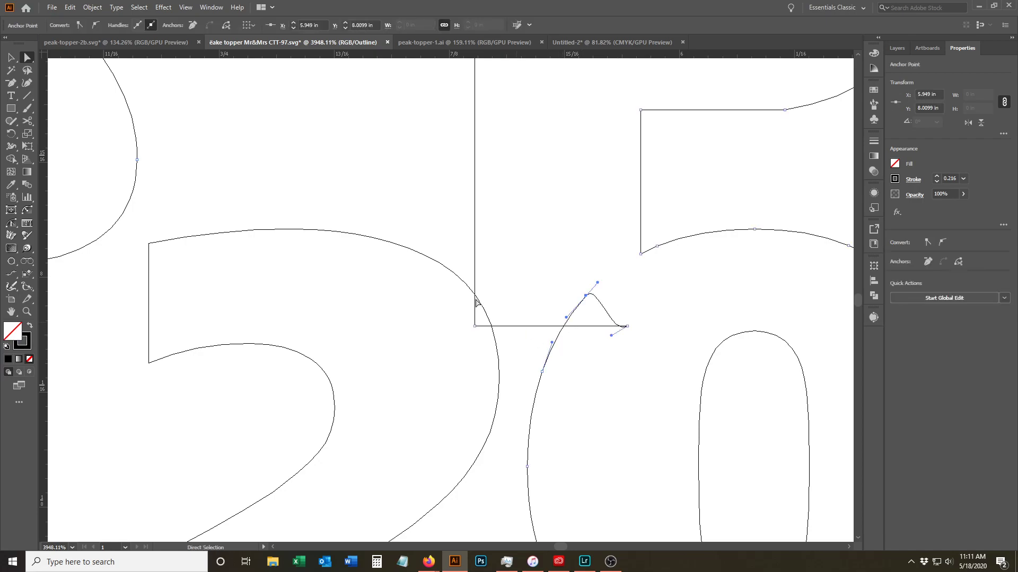
- Add an anchor point where the 0's curve crosses the horizontal bar
{"action": "left_click", "coordinate": [11, 84]}
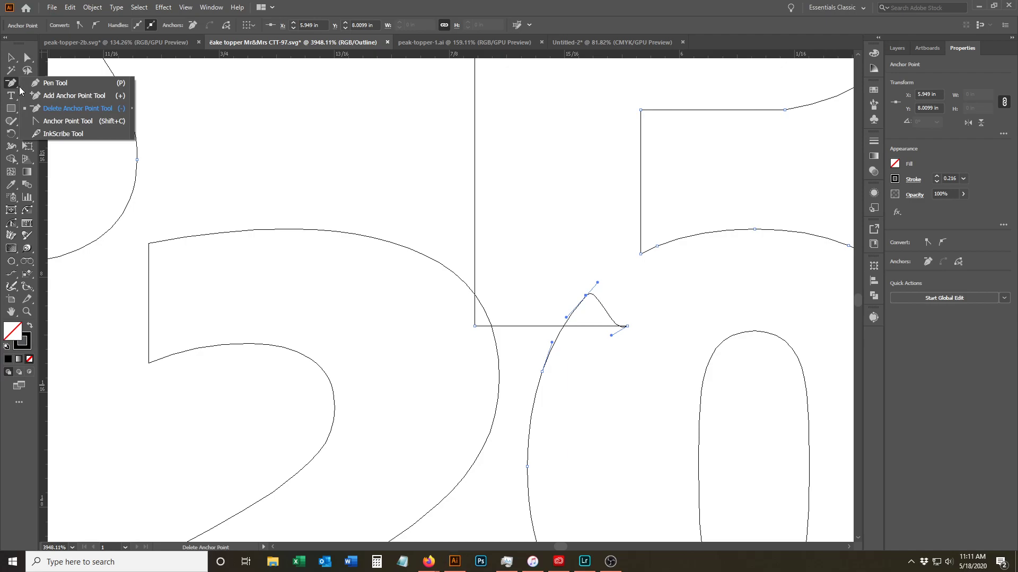
{"action": "left_click", "coordinate": [55, 96]}
{"action": "left_click_drag", "start_coordinate": [606, 321], "coordinate": [689, 395]}
{"action": "left_click_drag", "start_coordinate": [329, 261], "coordinate": [831, 384]}
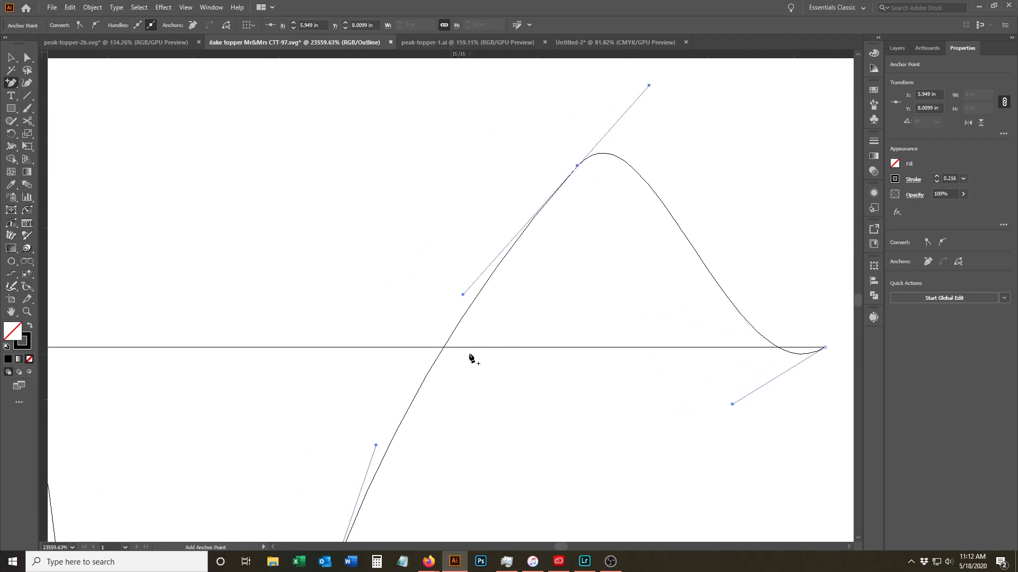
{"action": "left_click", "coordinate": [443, 348]}
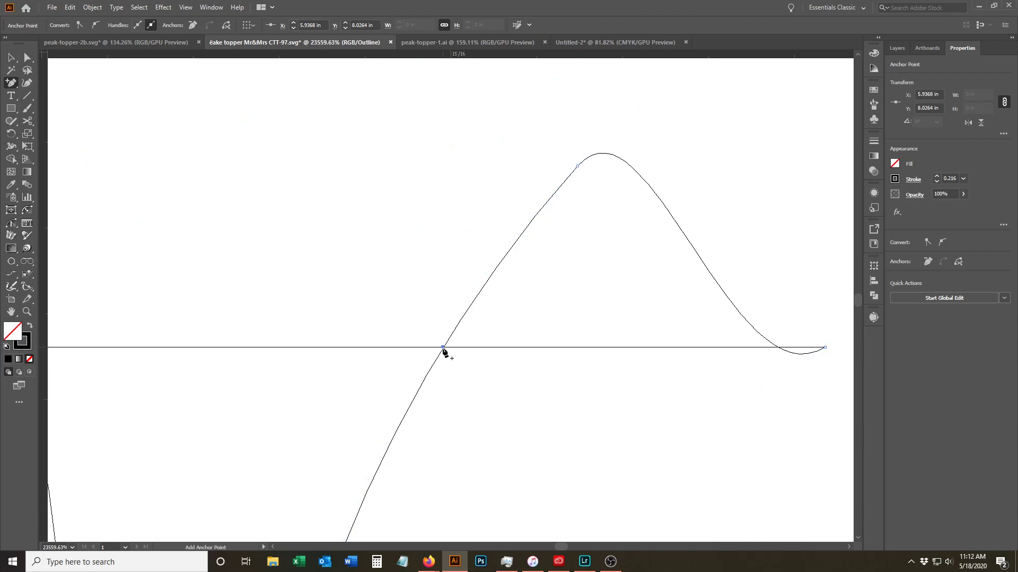
{"action": "key", "text": "ctrl+a"}
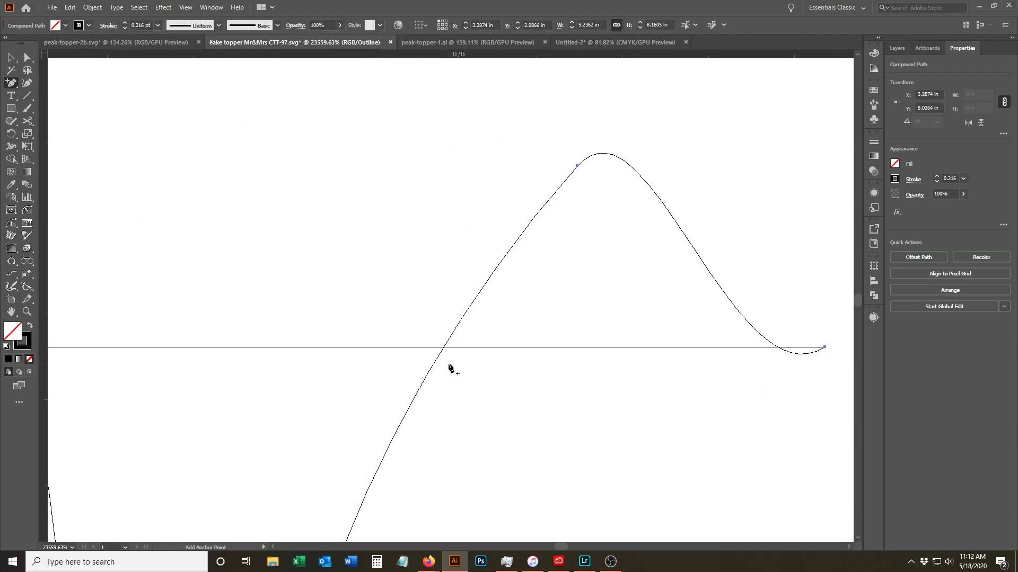
{"action": "left_click", "coordinate": [443, 351]}
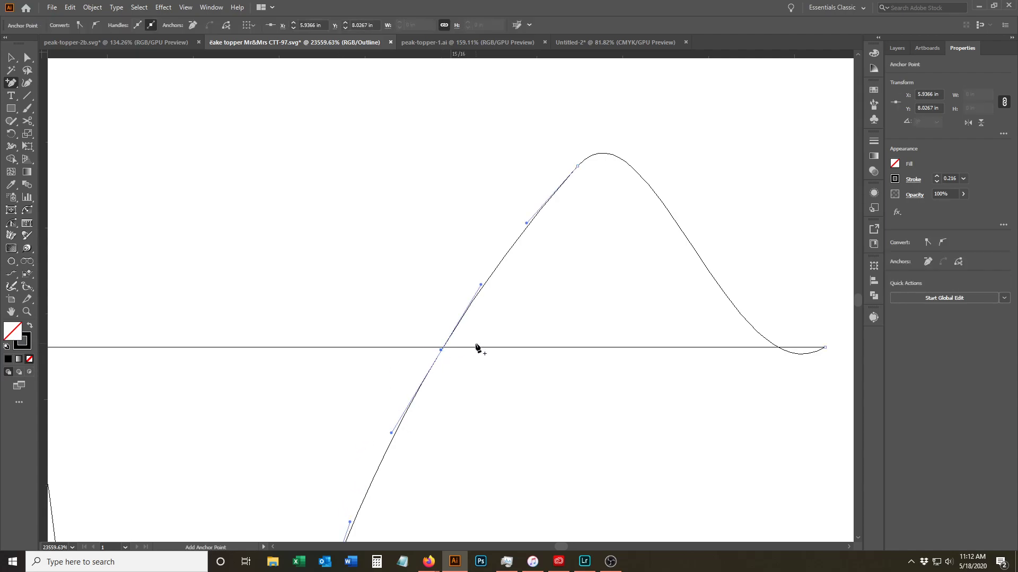
- Delete the bump's anchor and curved segments, then join the bar's end to the curve
{"action": "key", "text": "a"}
{"action": "left_click_drag", "start_coordinate": [544, 139], "coordinate": [636, 225]}
{"action": "key", "text": "Delete"}
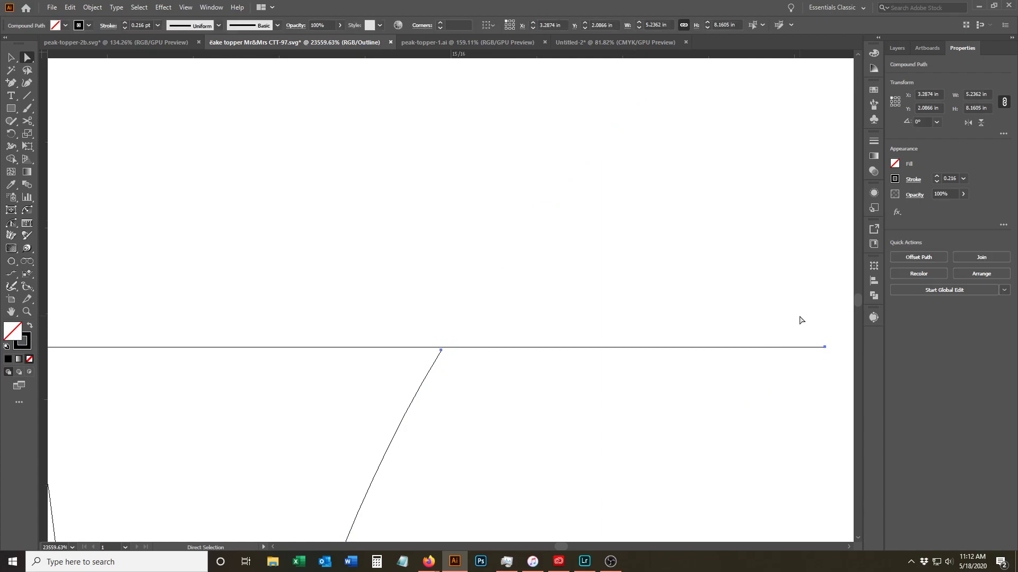
{"action": "left_click_drag", "start_coordinate": [800, 317], "coordinate": [437, 373]}
{"action": "key", "text": "ctrl+j"}
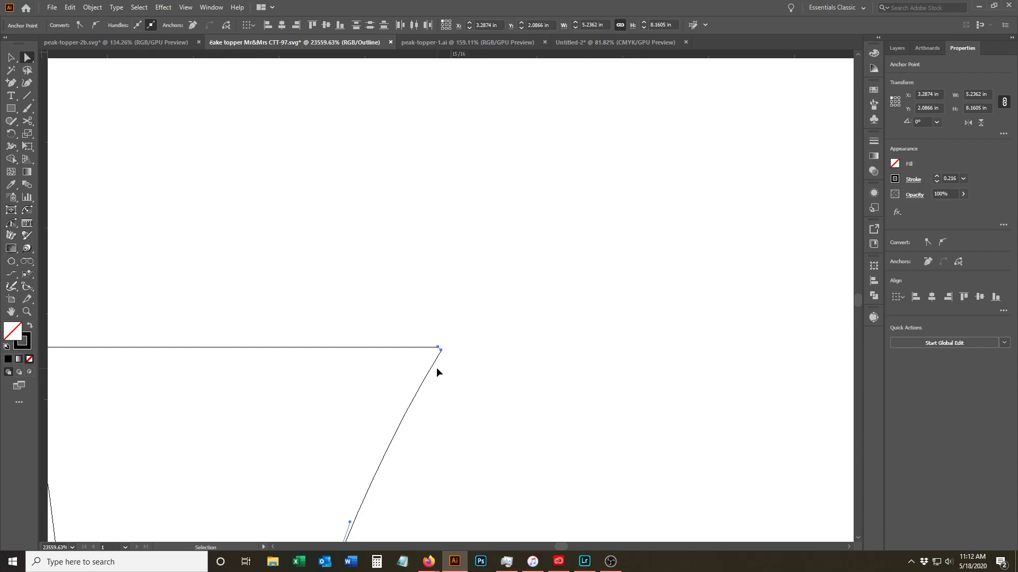
{"action": "left_click", "coordinate": [11, 59]}
{"action": "left_click_drag", "start_coordinate": [495, 332], "coordinate": [271, 308]}
{"action": "left_click", "coordinate": [331, 281], "text": "alt"}
- Select the letter-outline group, Unite it with Pathfinder, then deselect the merged shape
{"action": "left_click", "coordinate": [384, 259], "text": "alt"}
{"action": "left_click", "coordinate": [440, 255], "text": "alt"}
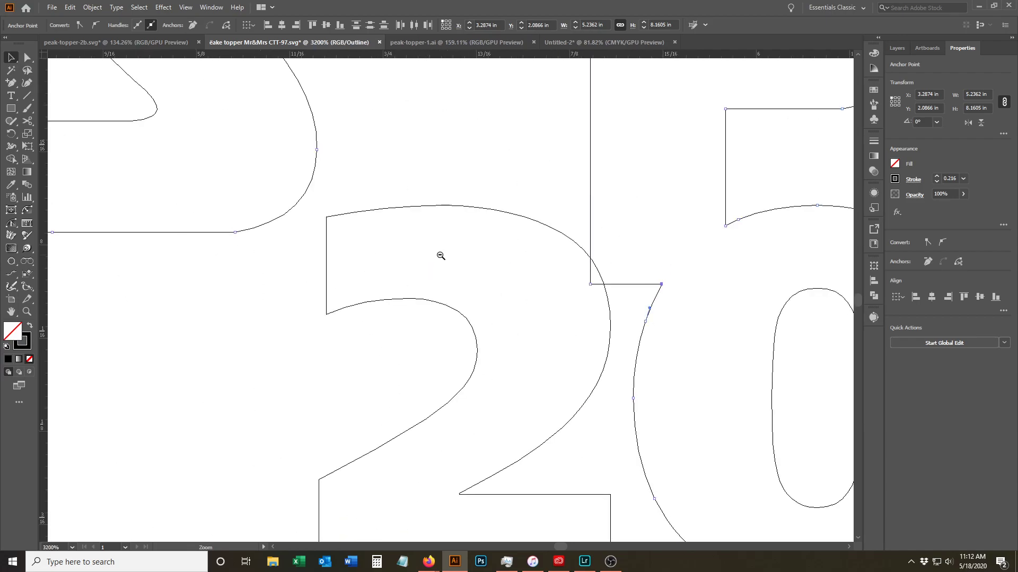
{"action": "left_click", "coordinate": [442, 257], "text": "alt"}
{"action": "left_click", "coordinate": [449, 315], "text": "alt"}
{"action": "left_click", "coordinate": [449, 315], "text": "alt"}
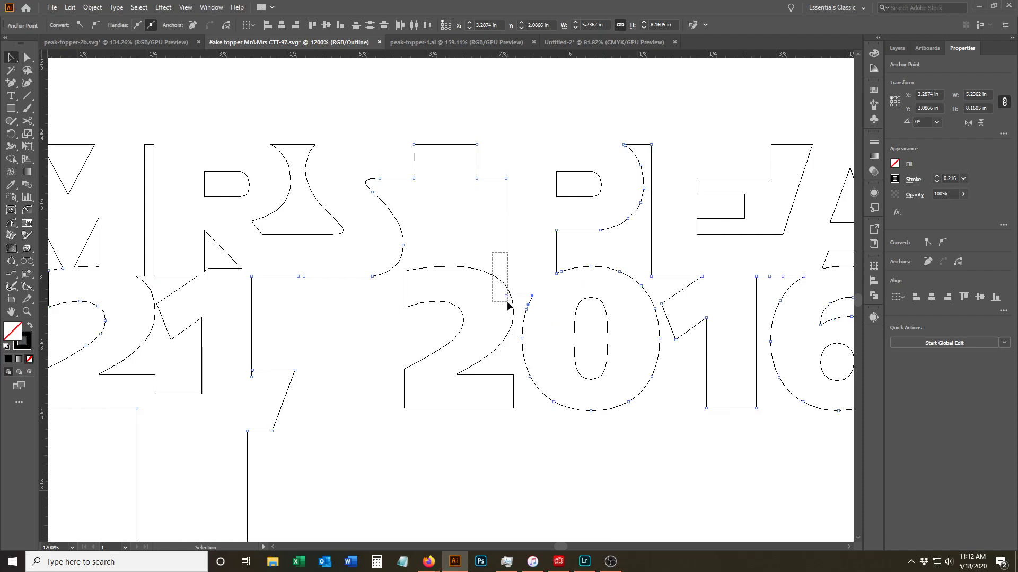
{"action": "left_click", "coordinate": [507, 301]}
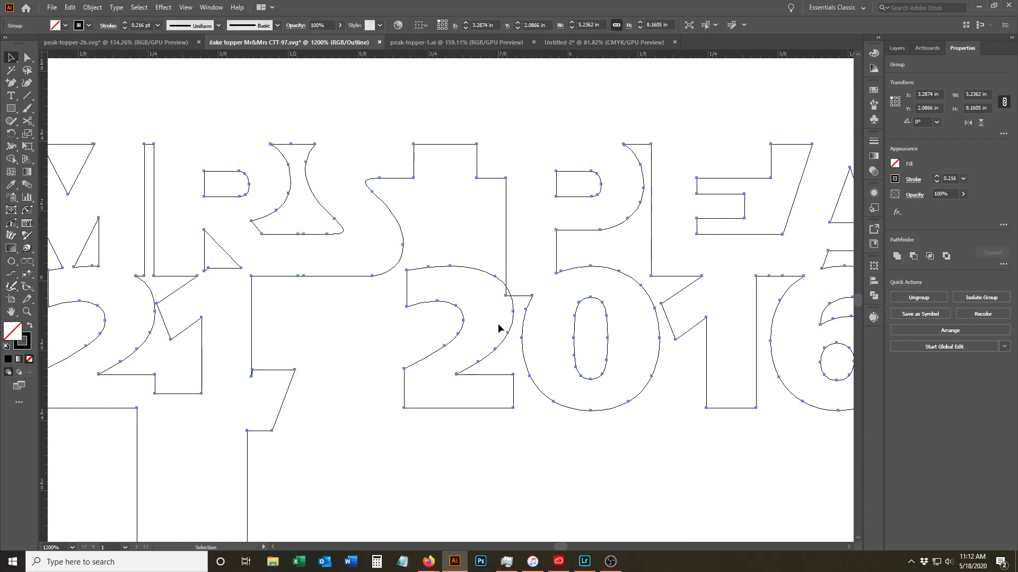
{"action": "left_click", "coordinate": [893, 260]}
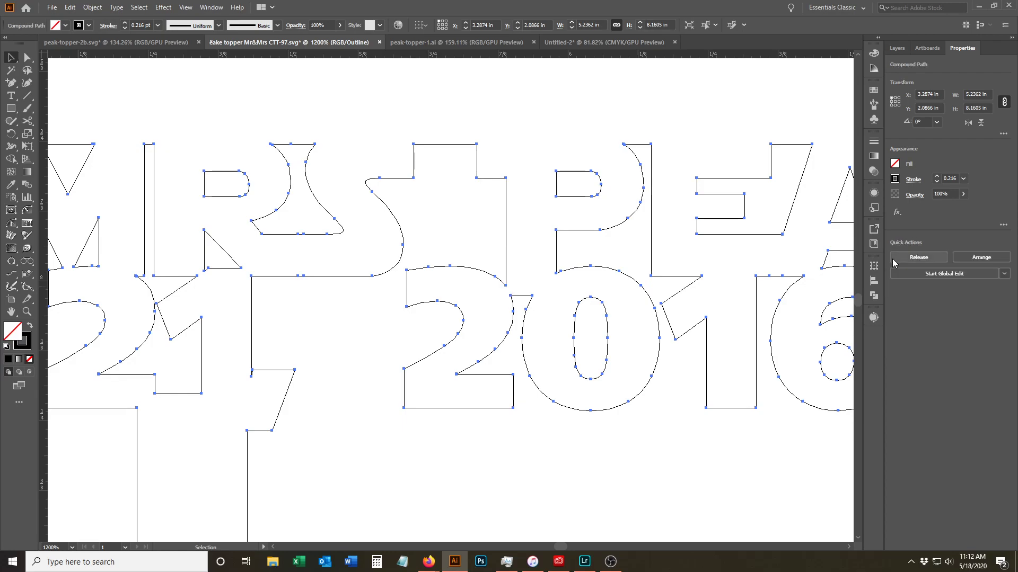
{"action": "left_click", "coordinate": [585, 455]}
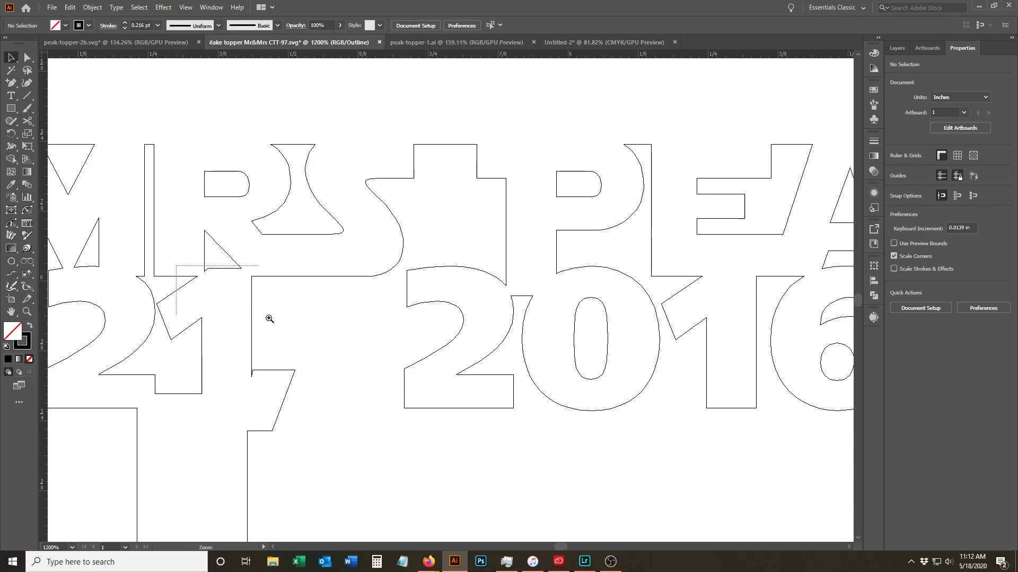
- Select the notch's corner anchor and straighten the corner so the notch disappears
{"action": "scroll", "coordinate": [267, 319], "scroll_direction": "up", "scroll_amount": 8}
{"action": "left_click_drag", "start_coordinate": [303, 237], "coordinate": [512, 450]}
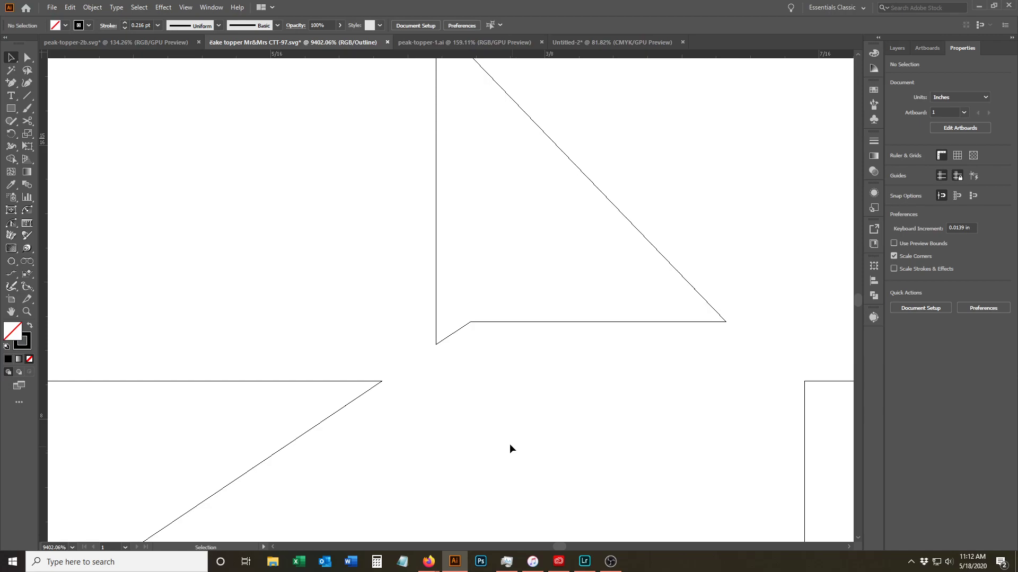
{"action": "key", "text": "a"}
{"action": "left_click_drag", "start_coordinate": [427, 341], "coordinate": [437, 320]}
{"action": "left_click", "coordinate": [448, 351]}
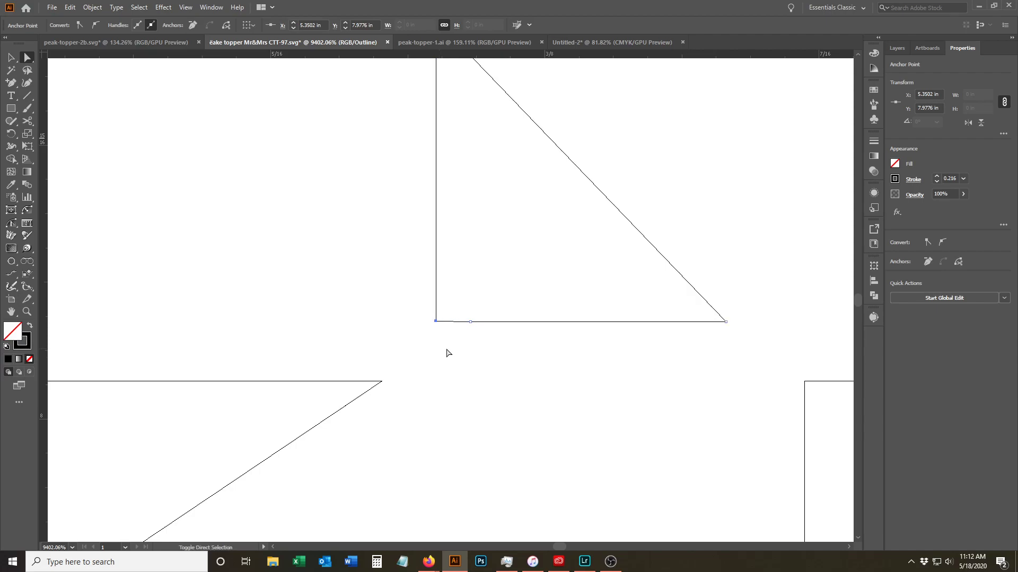
- Zoom out and center the name and date lettering in view
{"action": "left_click", "coordinate": [498, 309], "text": "ctrl+alt"}
{"action": "left_click", "coordinate": [498, 309], "text": "ctrl+alt"}
{"action": "left_click", "coordinate": [498, 309], "text": "ctrl+alt"}
{"action": "left_click", "coordinate": [498, 309], "text": "ctrl+alt"}
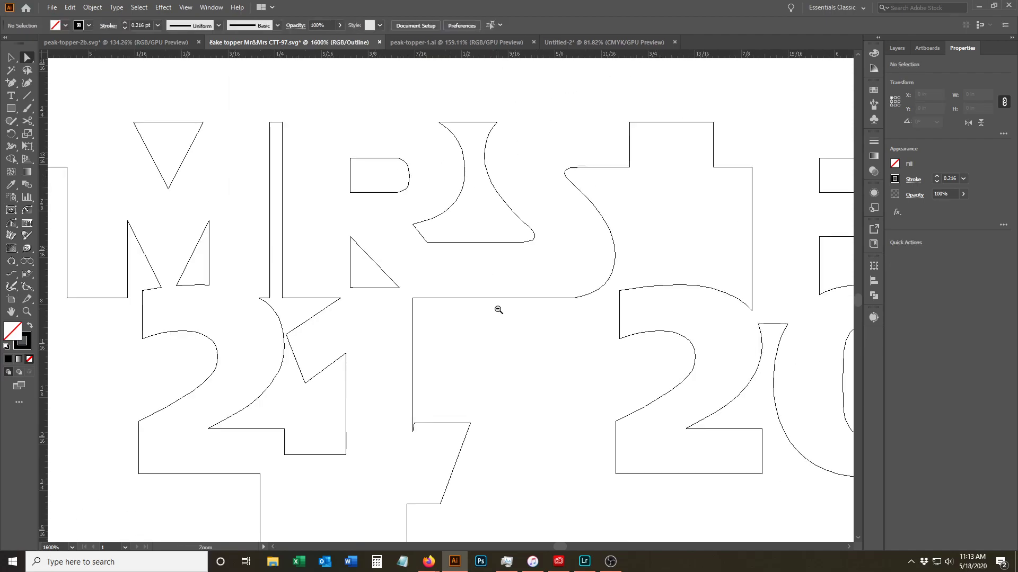
{"action": "left_click", "coordinate": [498, 309], "text": "ctrl+alt"}
{"action": "left_click", "coordinate": [499, 310], "text": "ctrl+alt"}
{"action": "left_click", "coordinate": [498, 309], "text": "ctrl+alt"}
{"action": "left_click", "coordinate": [498, 310], "text": "ctrl+alt"}
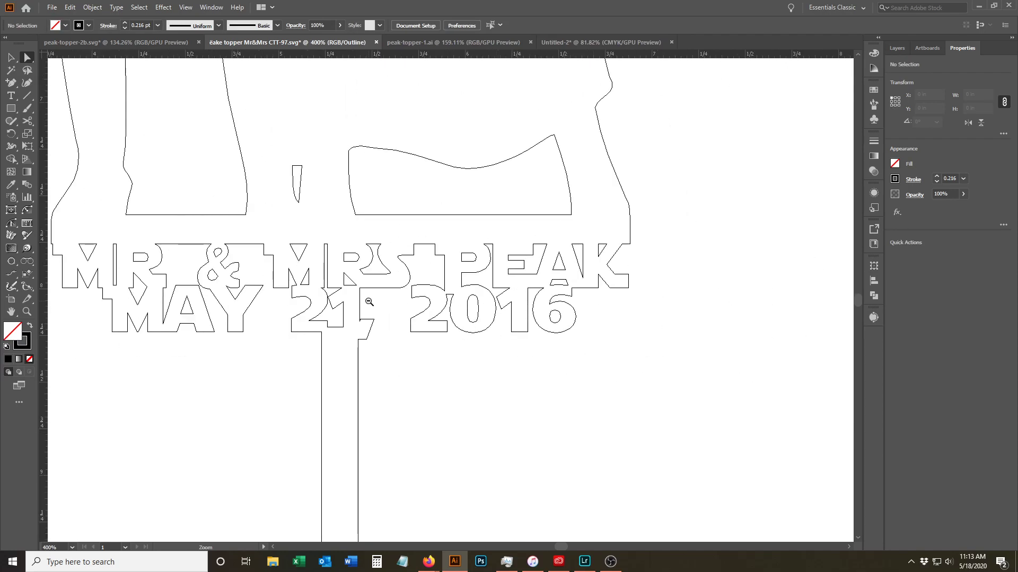
{"action": "left_click_drag", "start_coordinate": [290, 289], "coordinate": [455, 310]}
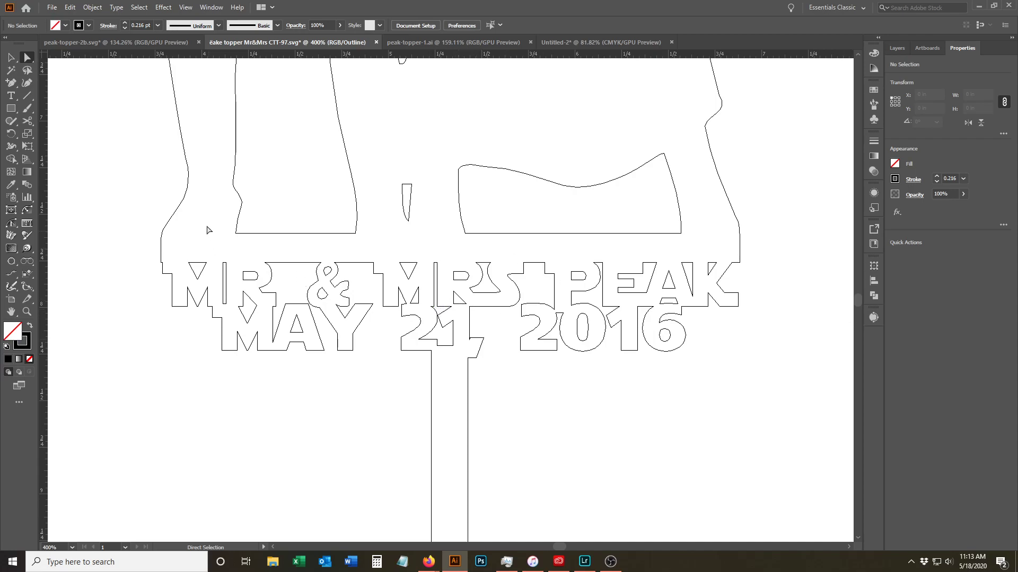
- Leave Outline mode with Ctrl+Y and frame the entire topper on the artboard
{"action": "key", "text": "ctrl+y"}
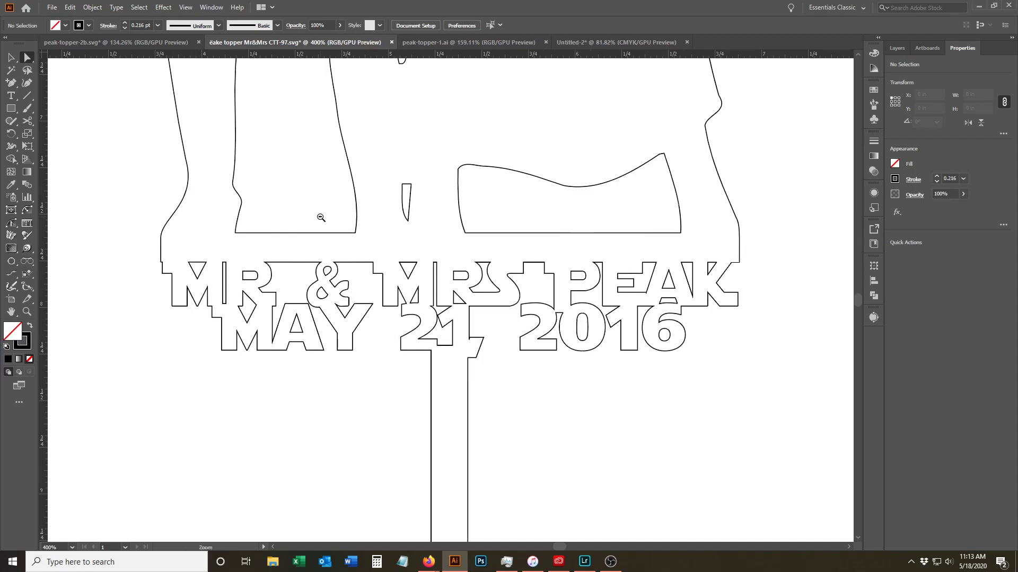
{"action": "left_click", "coordinate": [438, 268], "text": "ctrl+alt"}
{"action": "left_click", "coordinate": [592, 230], "text": "ctrl+alt"}
{"action": "left_click", "coordinate": [509, 169], "text": "ctrl+alt"}
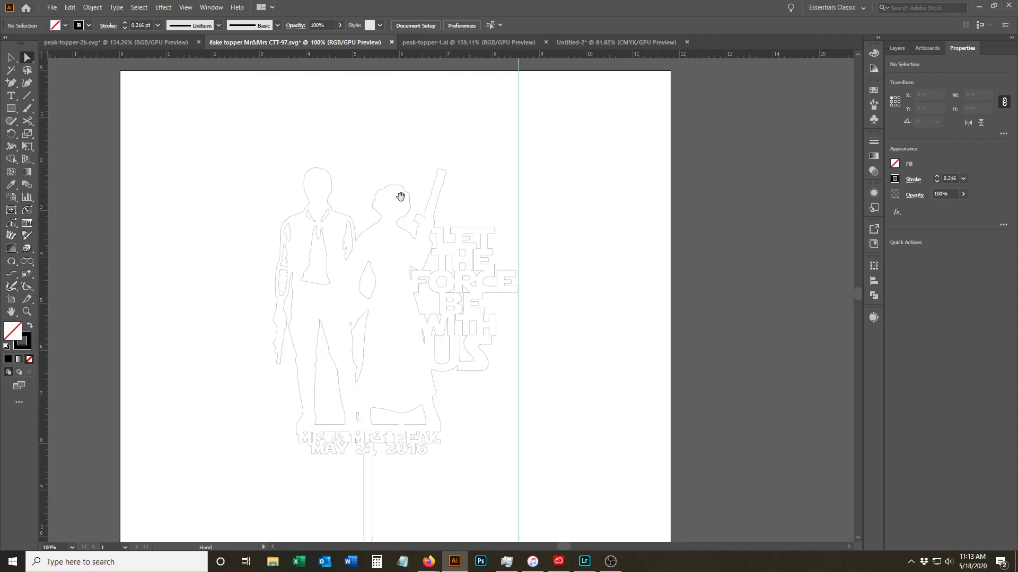
{"action": "left_click_drag", "start_coordinate": [366, 259], "coordinate": [420, 269]}
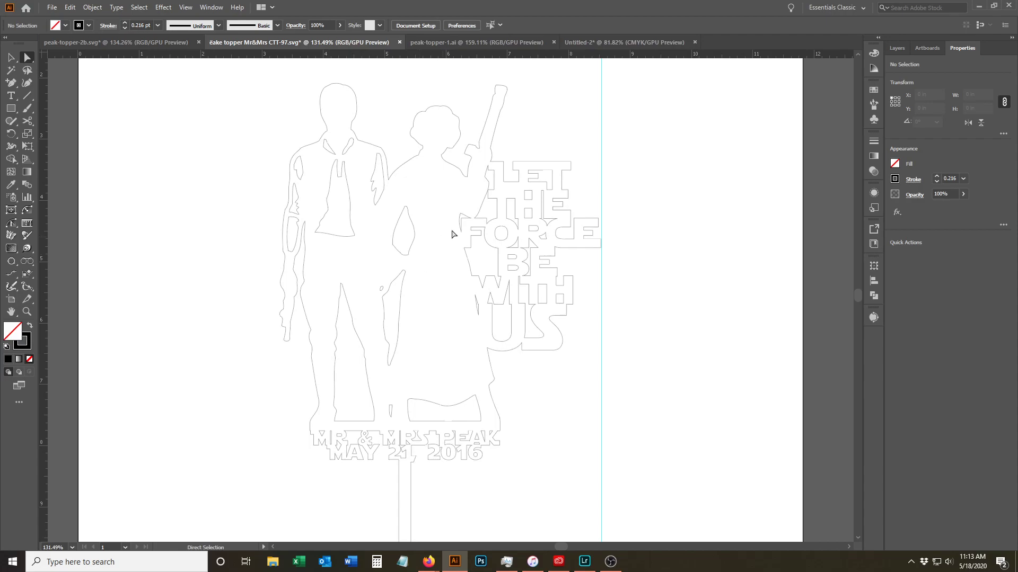
{"action": "left_click", "coordinate": [603, 45]}
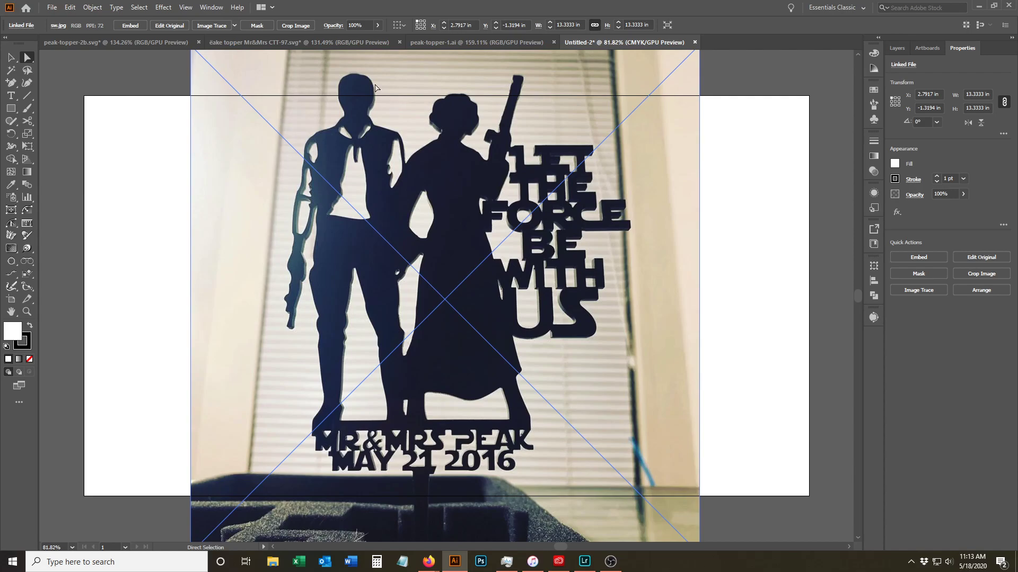
{"action": "left_click", "coordinate": [289, 43]}
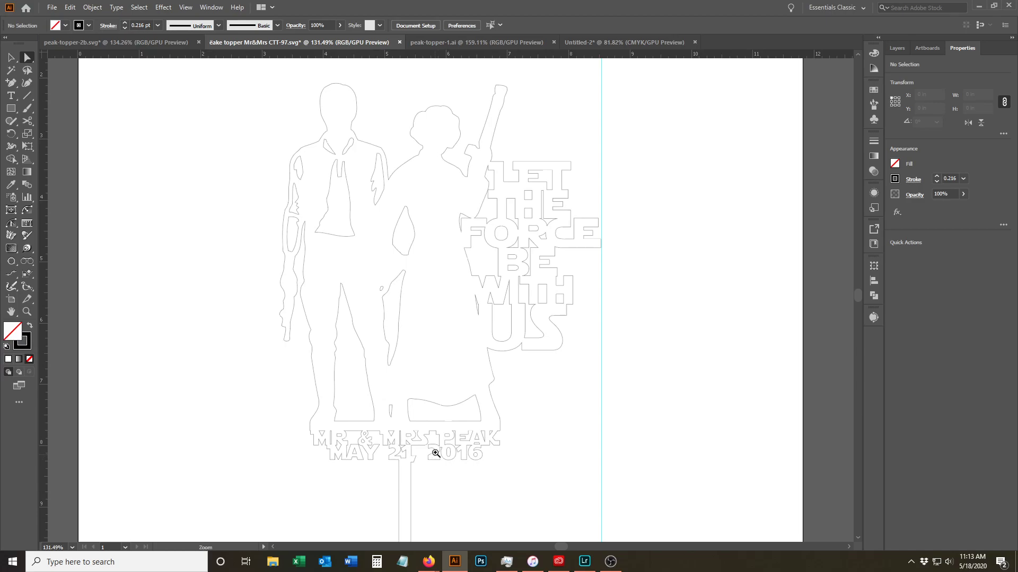
{"action": "key", "text": "ctrl+1"}
{"action": "left_click_drag", "start_coordinate": [519, 322], "coordinate": [511, 405]}
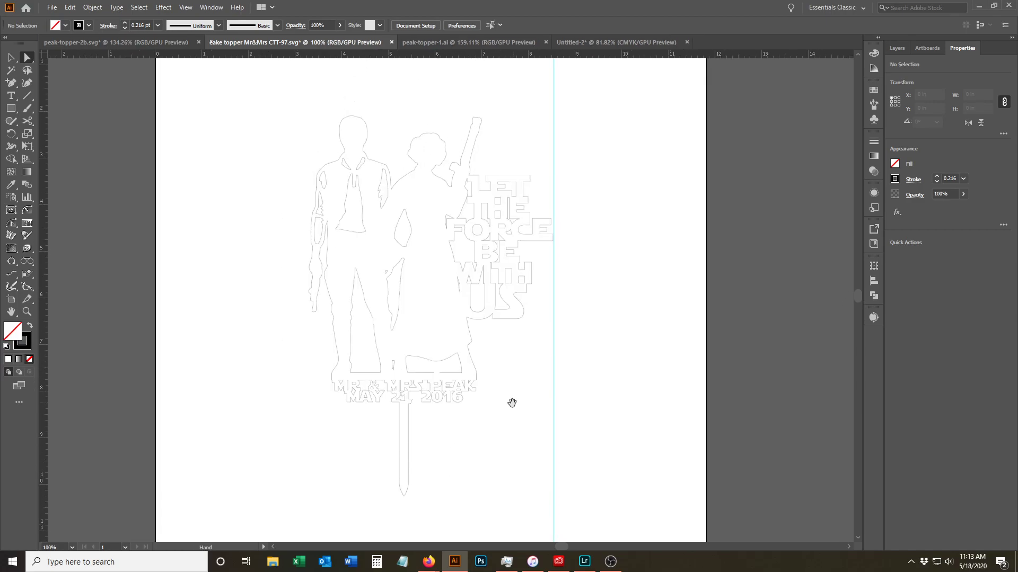